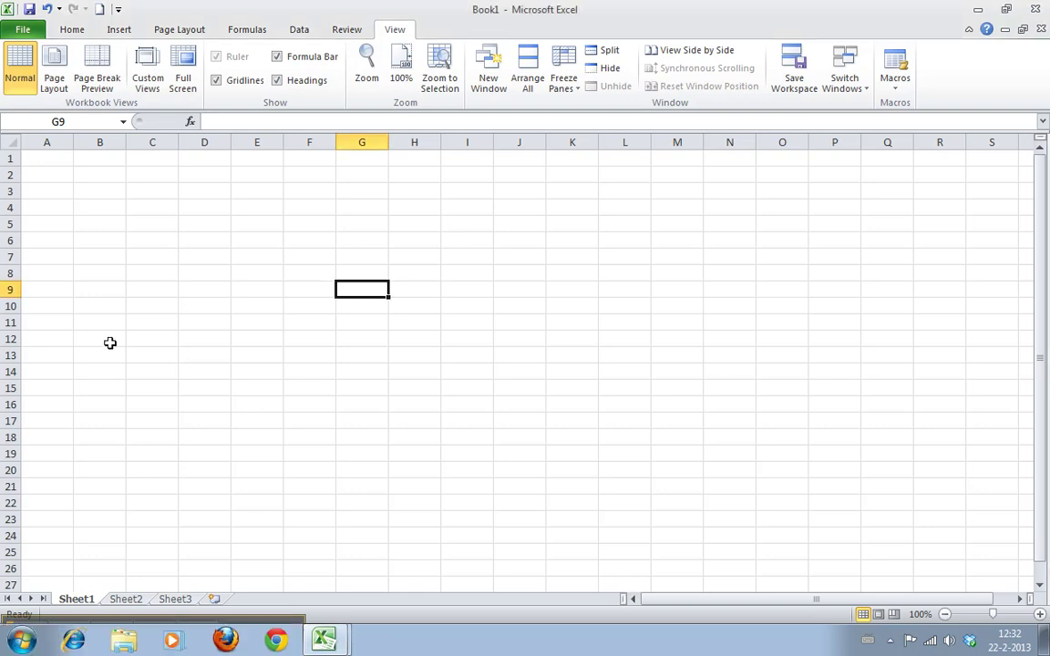
Enter the text "I'm on sheet 2" in cell B7 of Sheet2.
click(125, 599)
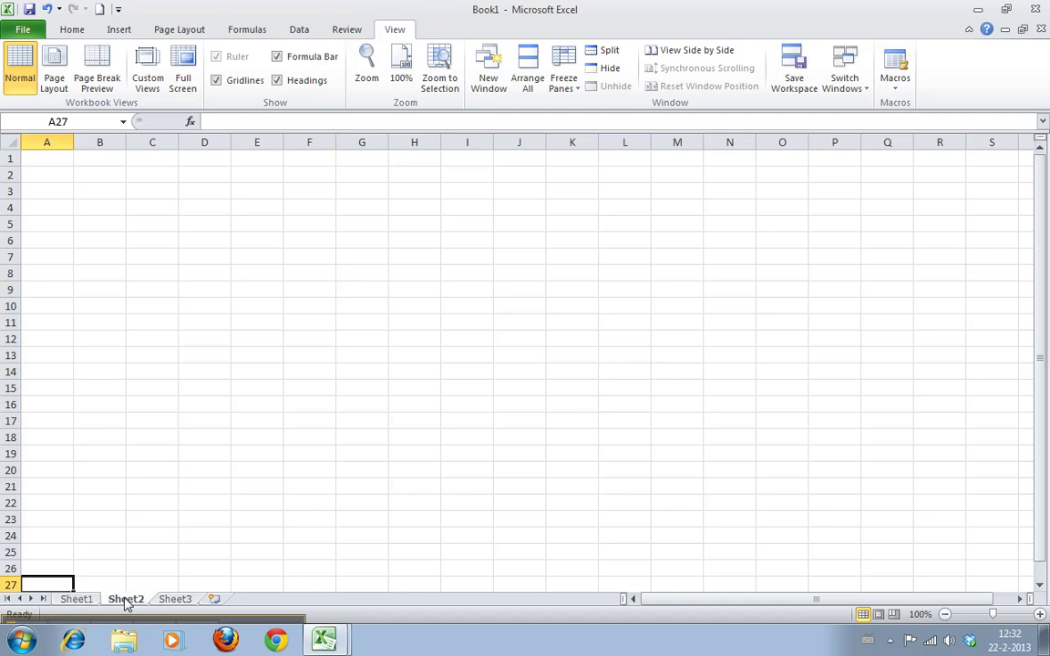
click(80, 599)
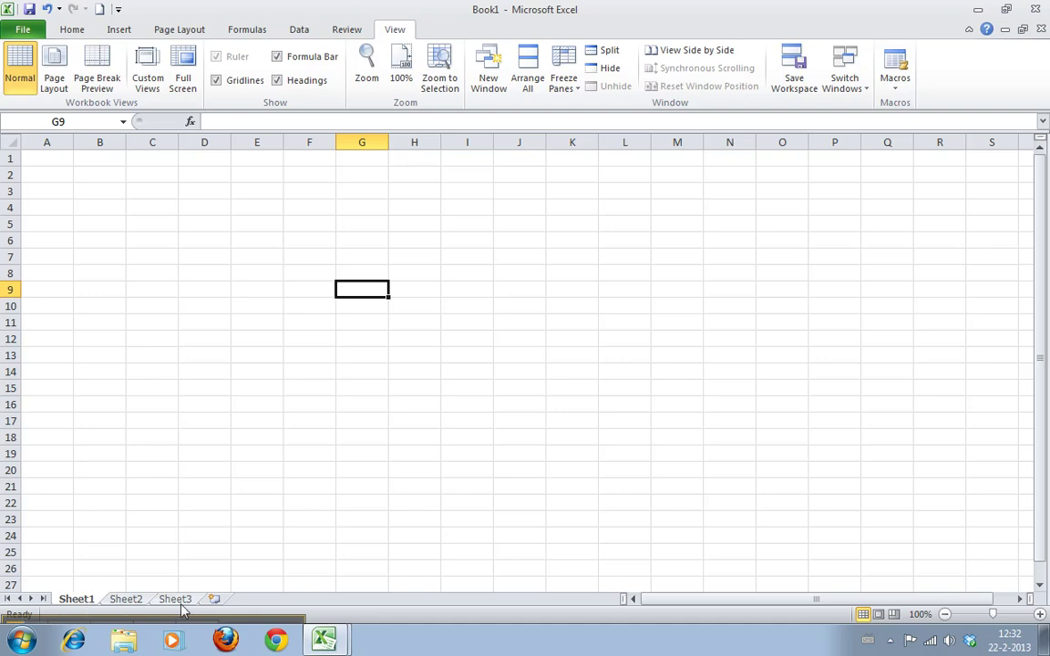
click(128, 599)
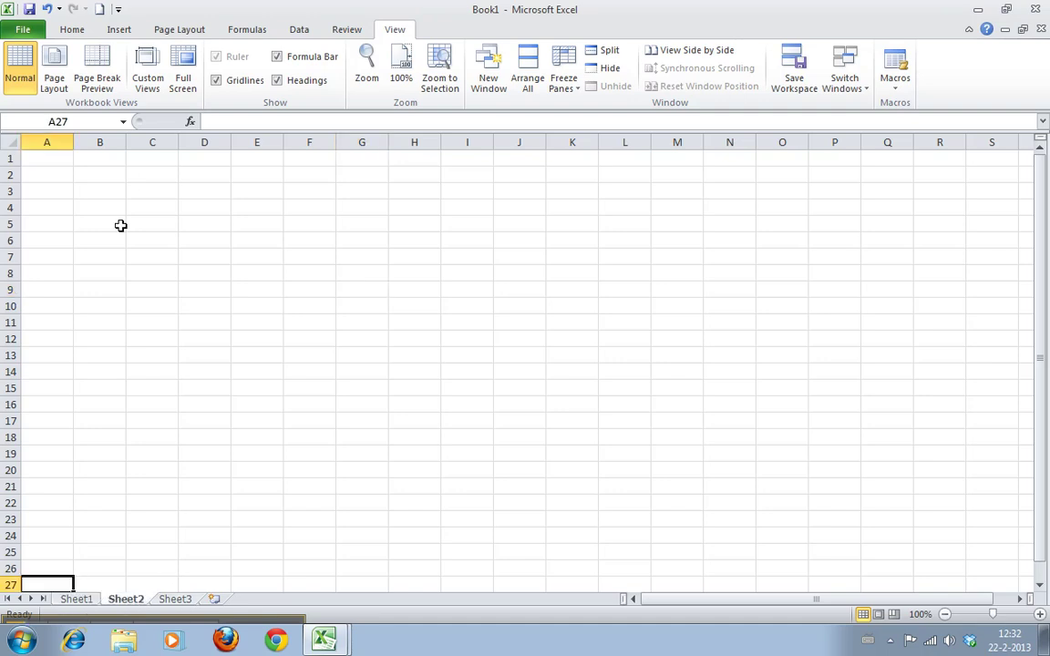
click(117, 256)
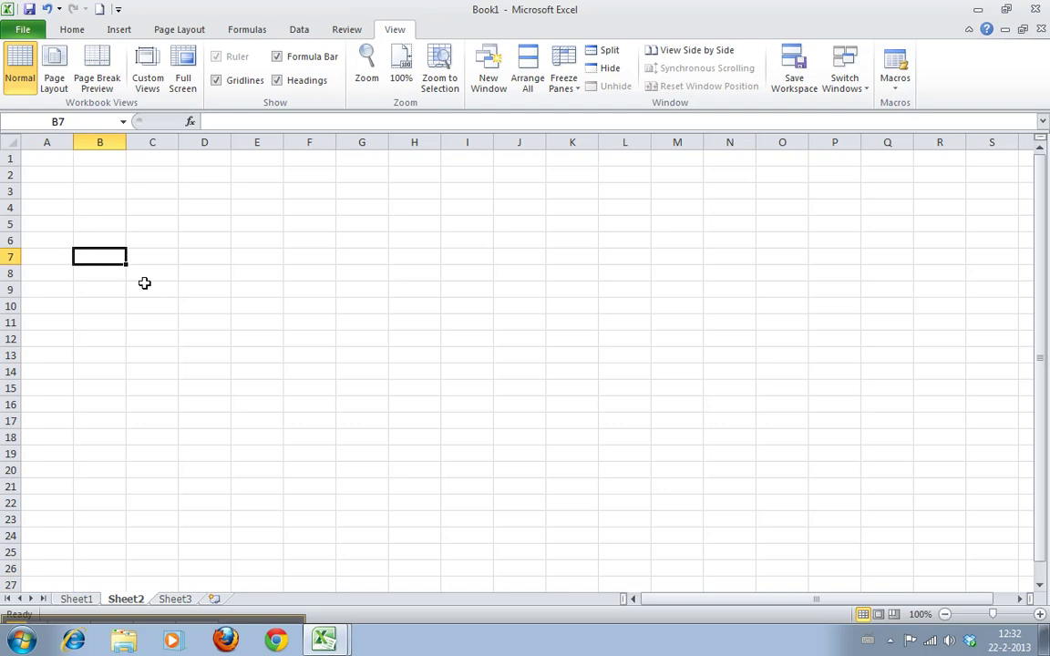
text(I)
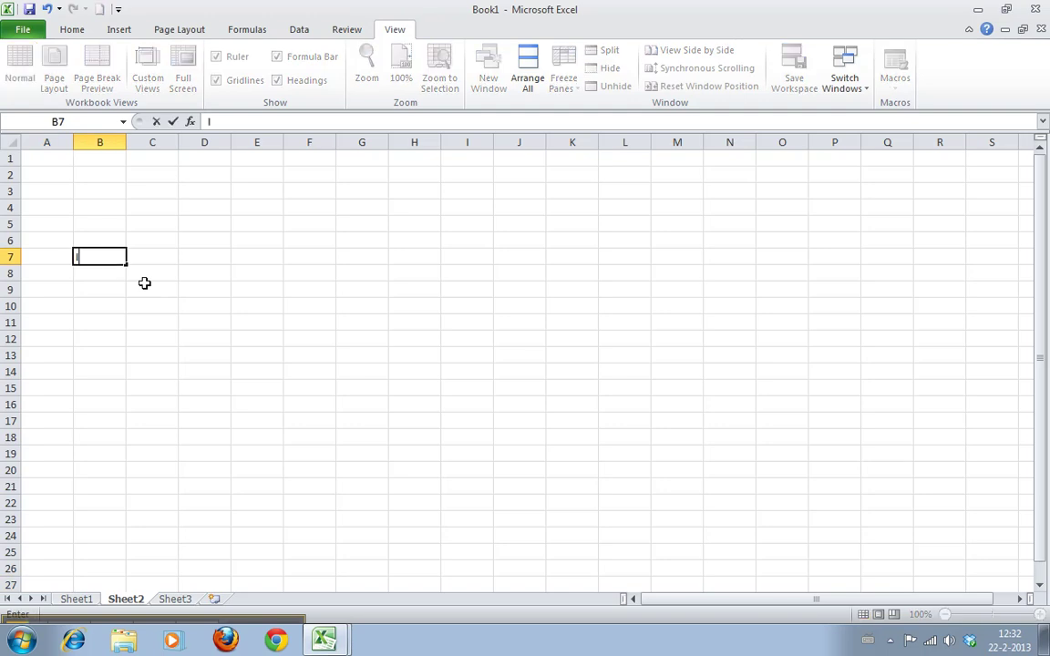
text('m on sheet 2)
key(Return)
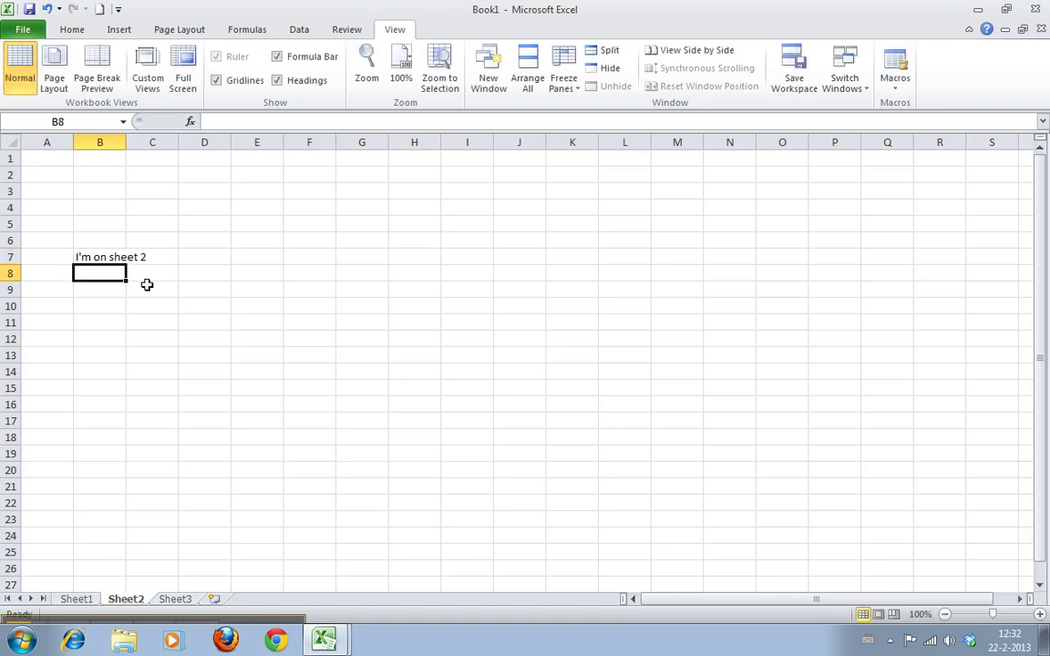
Enter 12 in cell B8 and the formula =1+2 in cell B9 of Sheet2.
key(Up)
click(82, 274)
text(12)
key(Return)
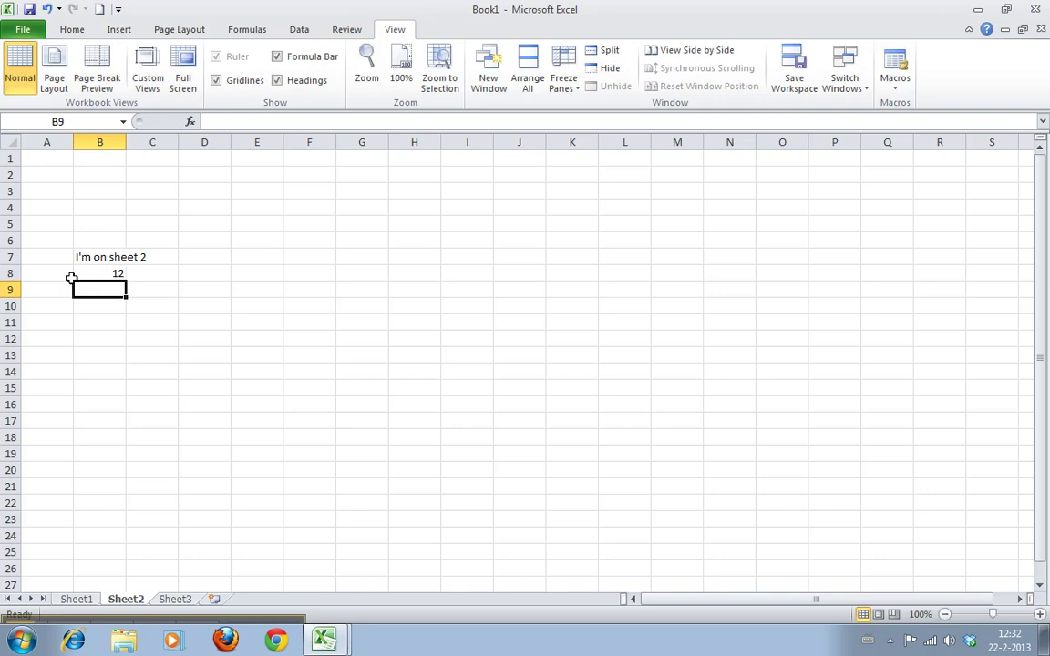
text(=1+2)
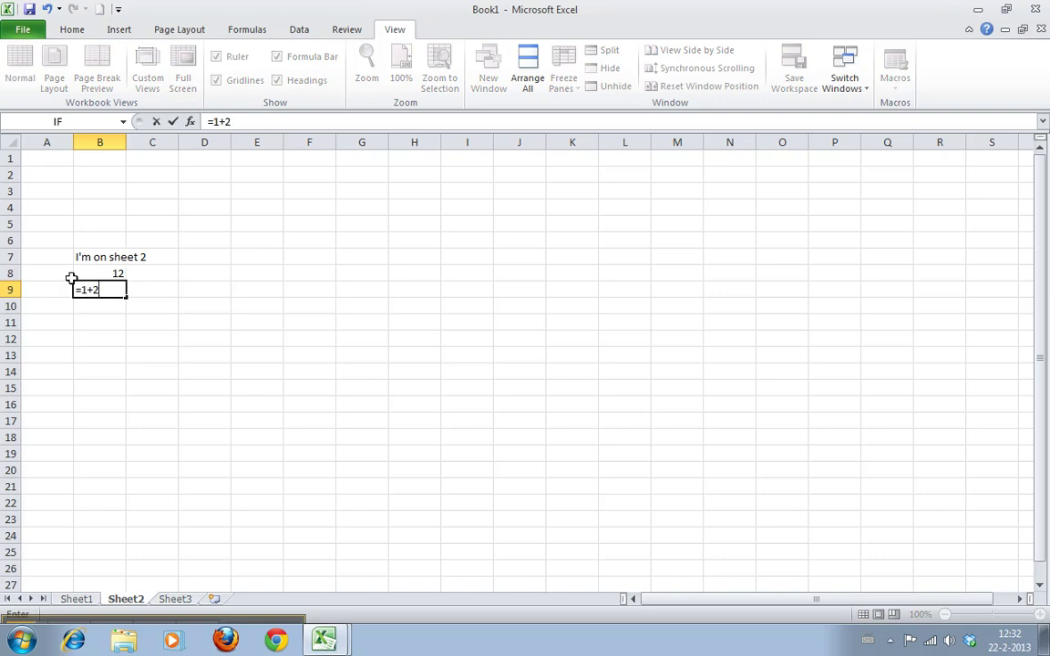
key(Return)
Enter the formula =SUM(B8:B9) in cell B10 of Sheet2.
text(=sum)
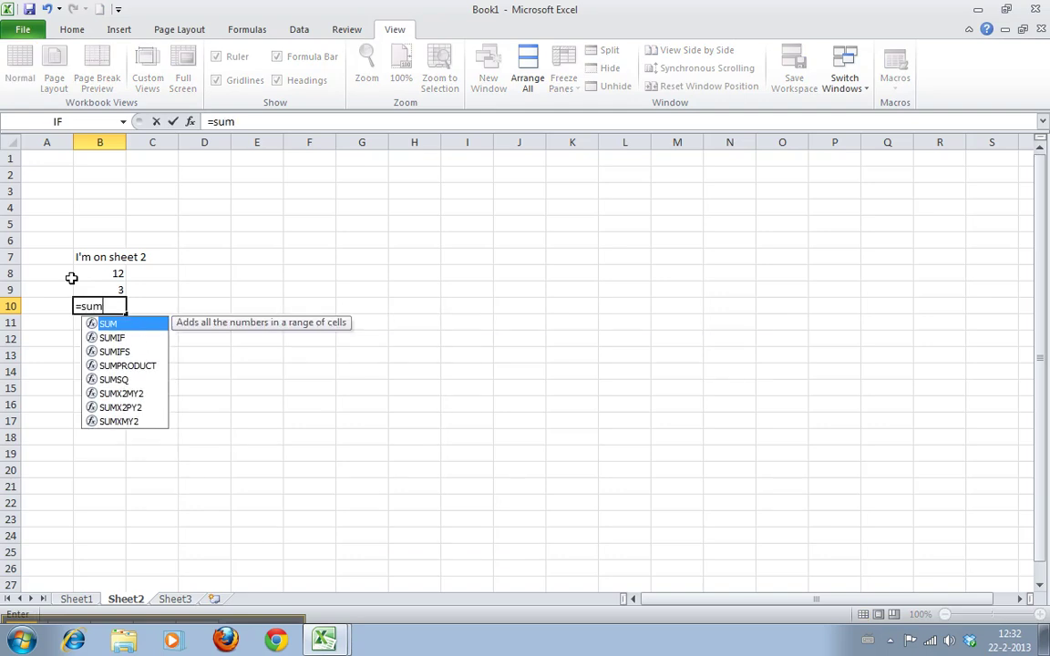
text((B8:B9)
key(Return)
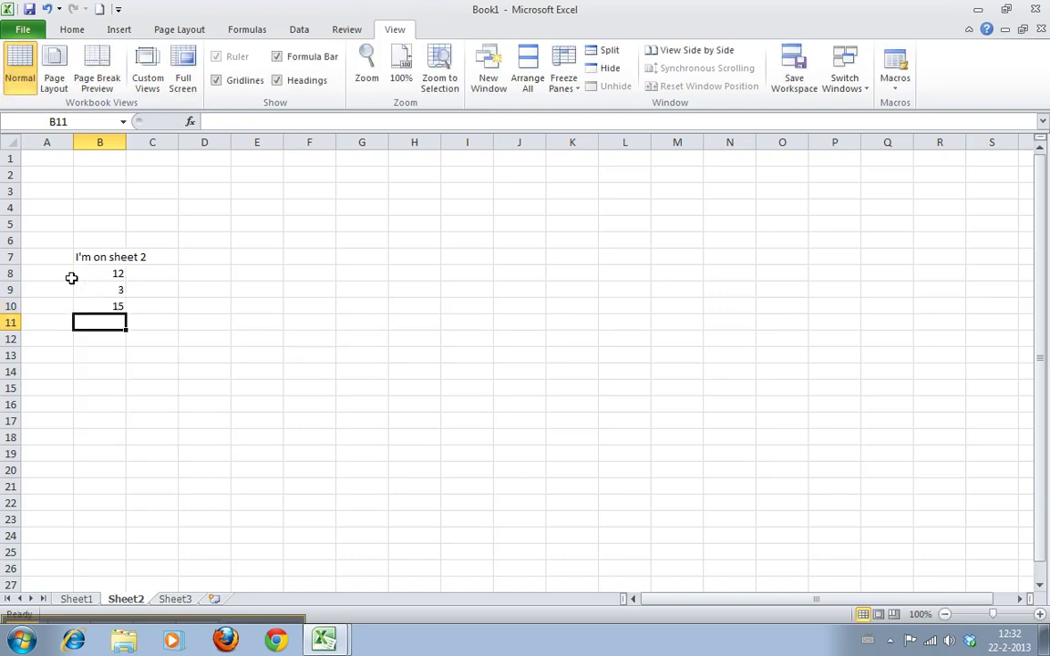
Link cell A1 of Sheet1 to the text cell on the other sheet with the formula =Sheet2!B7.
click(83, 598)
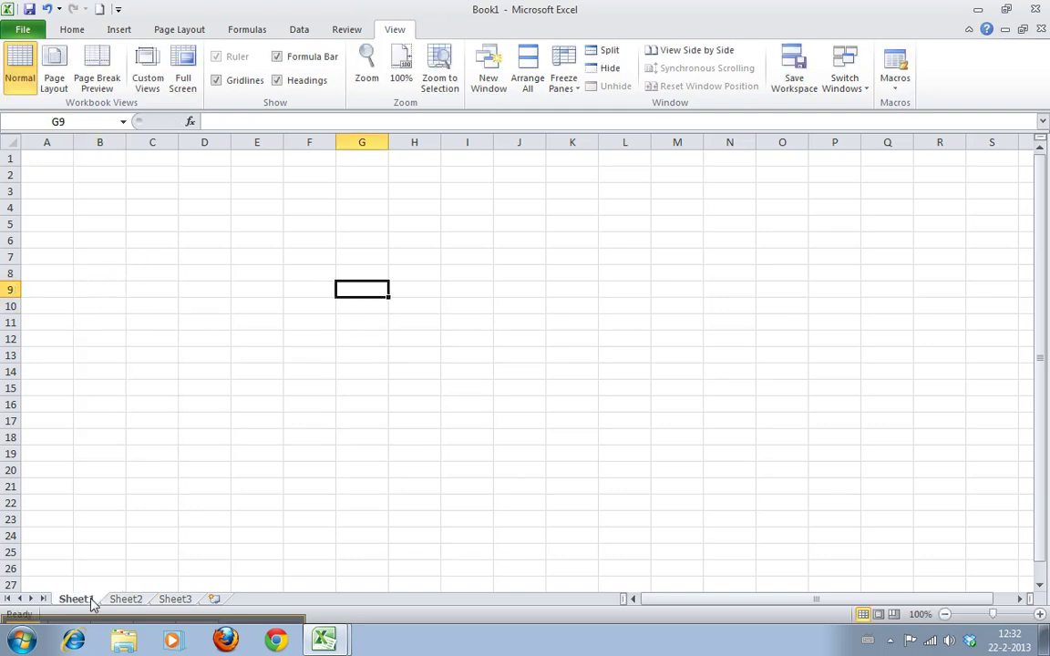
click(61, 340)
click(56, 170)
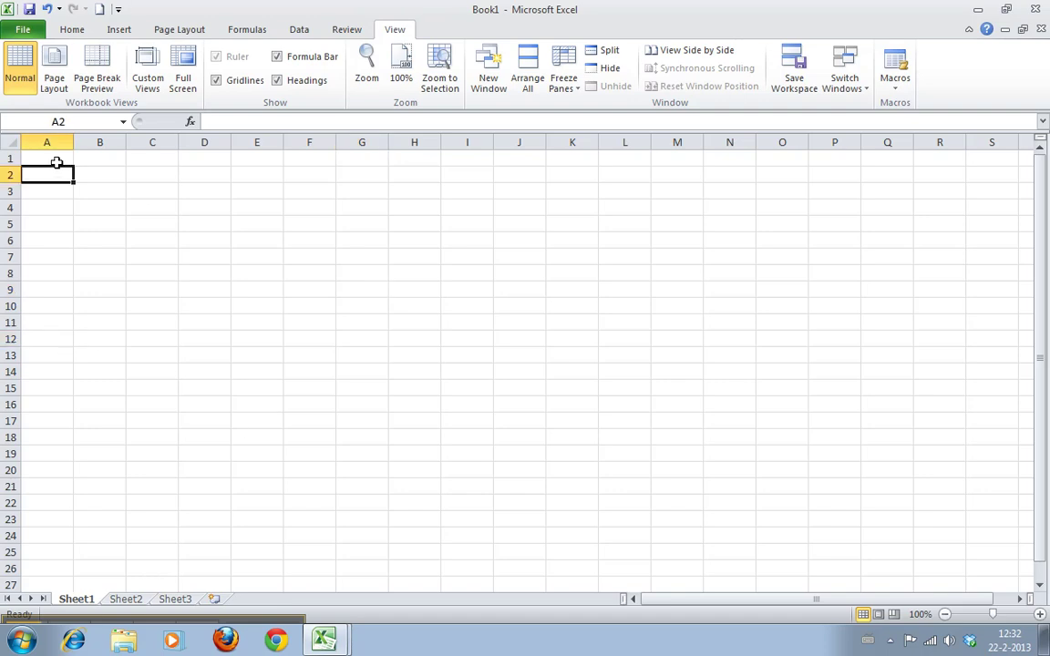
click(55, 158)
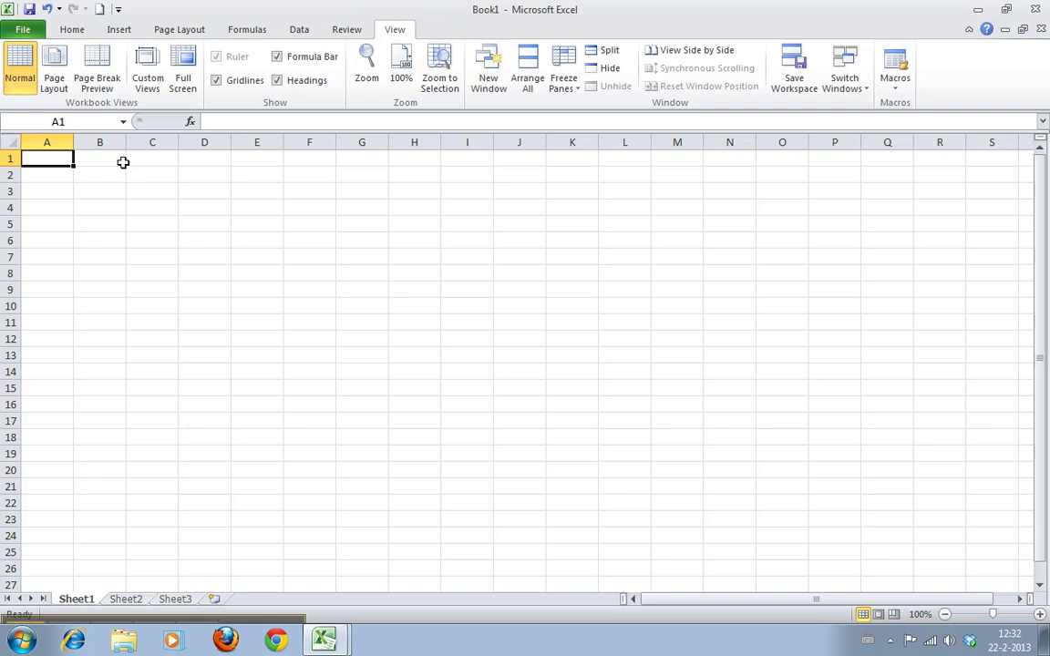
text(=)
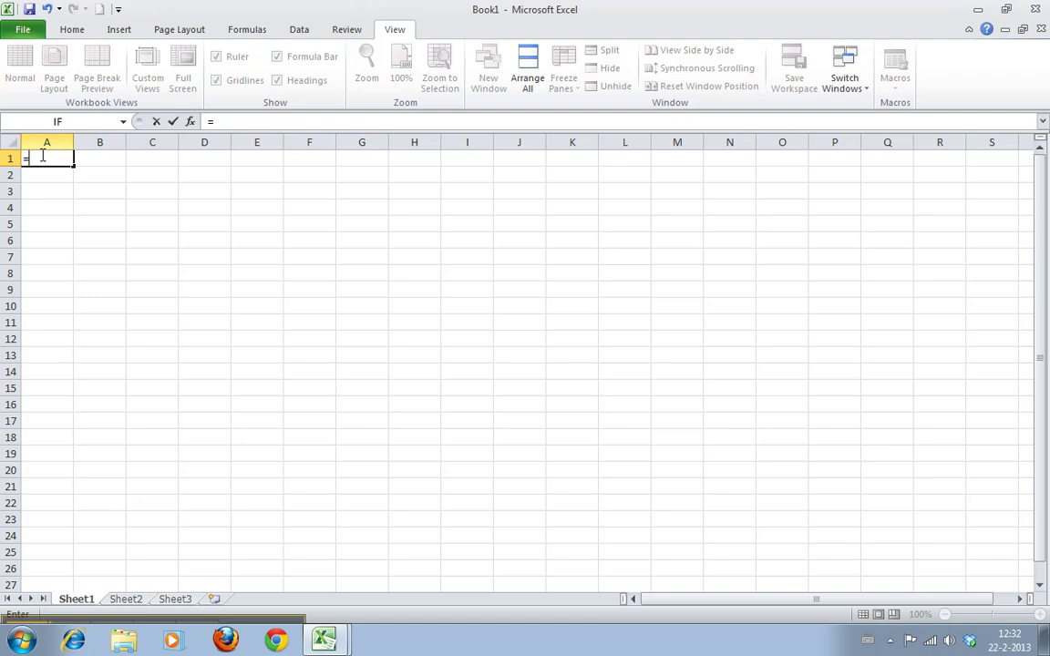
click(128, 599)
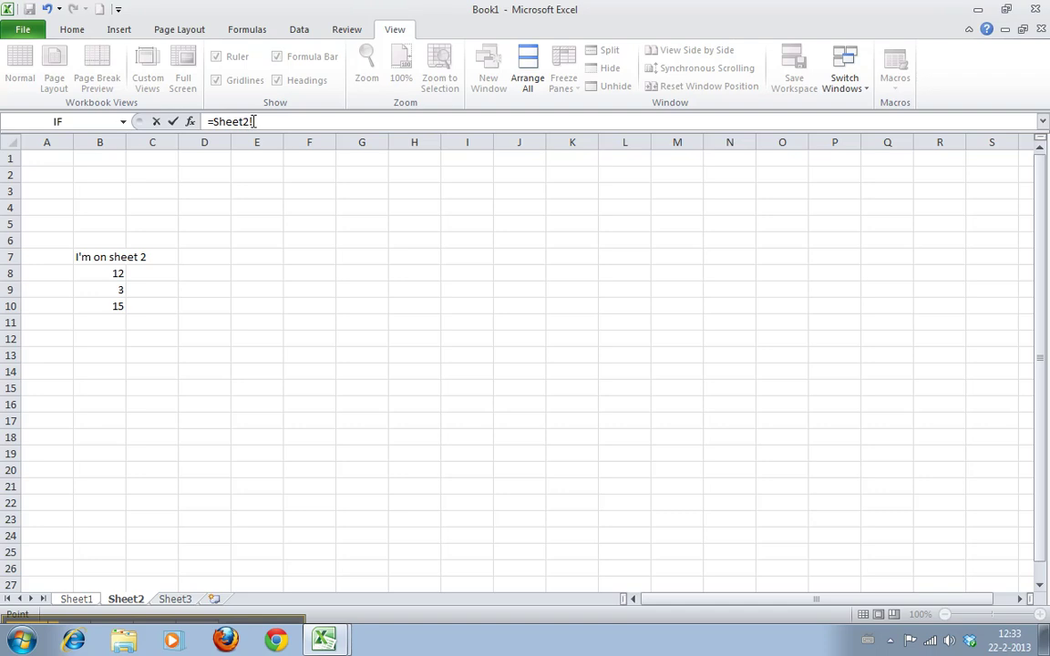
click(87, 258)
key(Return)
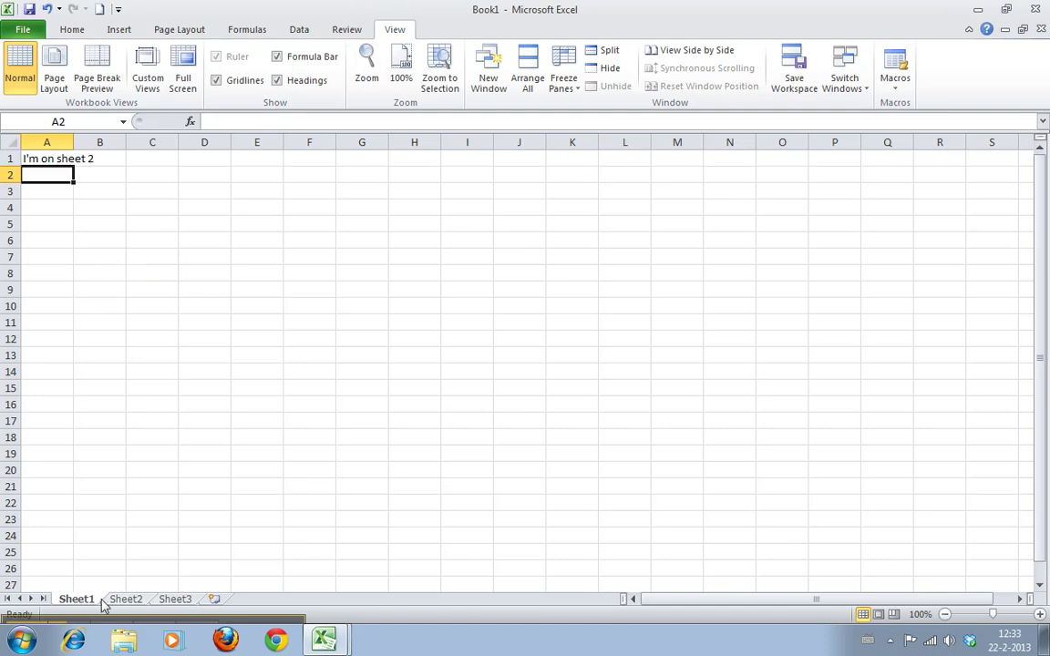
Fill the link formula from cell A1 of Sheet1 down through cell A9.
click(59, 160)
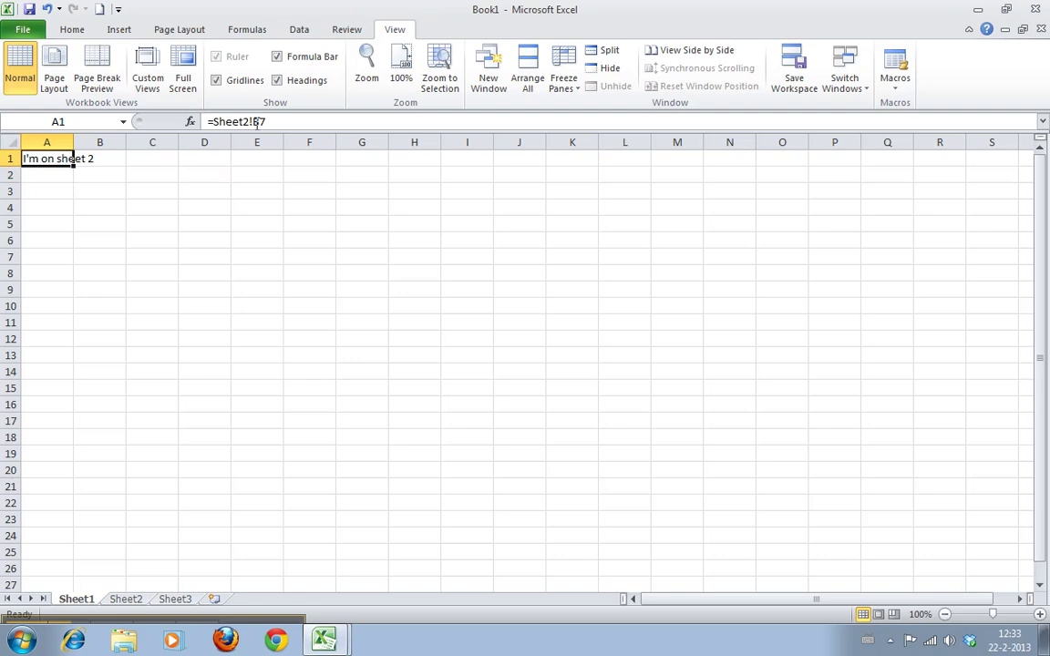
click(45, 175)
click(43, 155)
drag(75, 167, 75, 297)
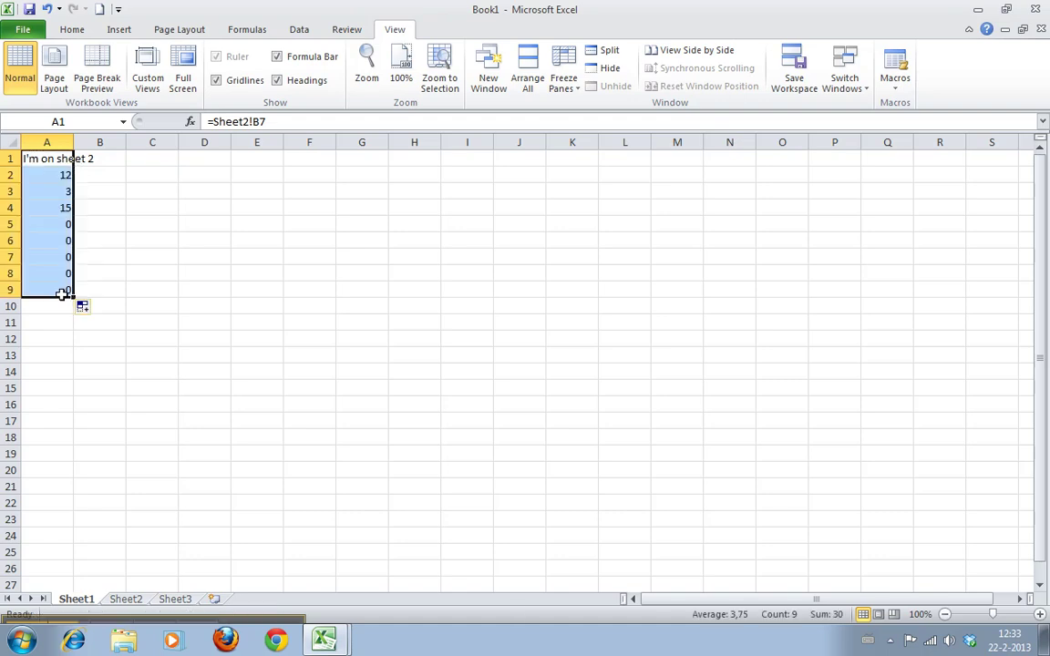
click(41, 330)
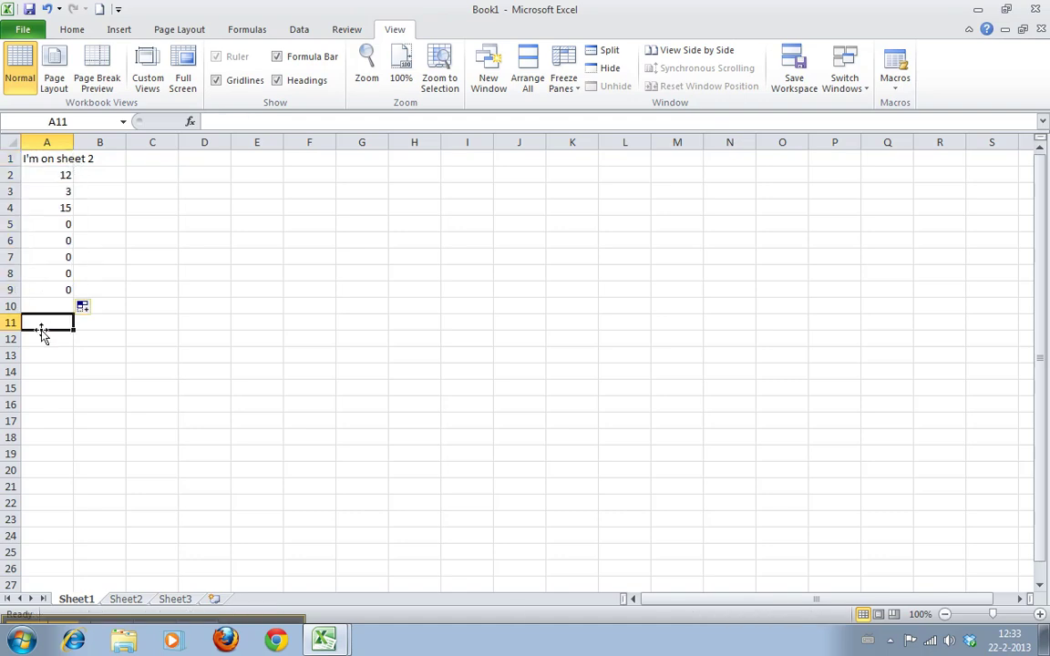
Compare the link formulas in cells A2 to A4 of Sheet1 with their source cells B8 to B10 on Sheet2.
click(70, 159)
key(Down)
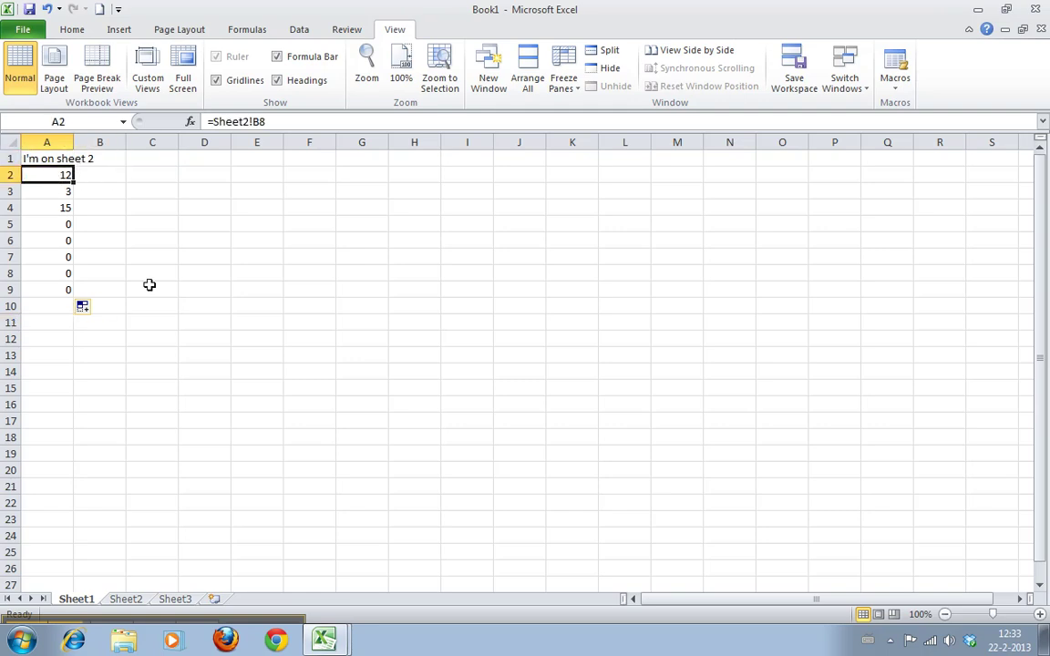
click(127, 599)
click(100, 271)
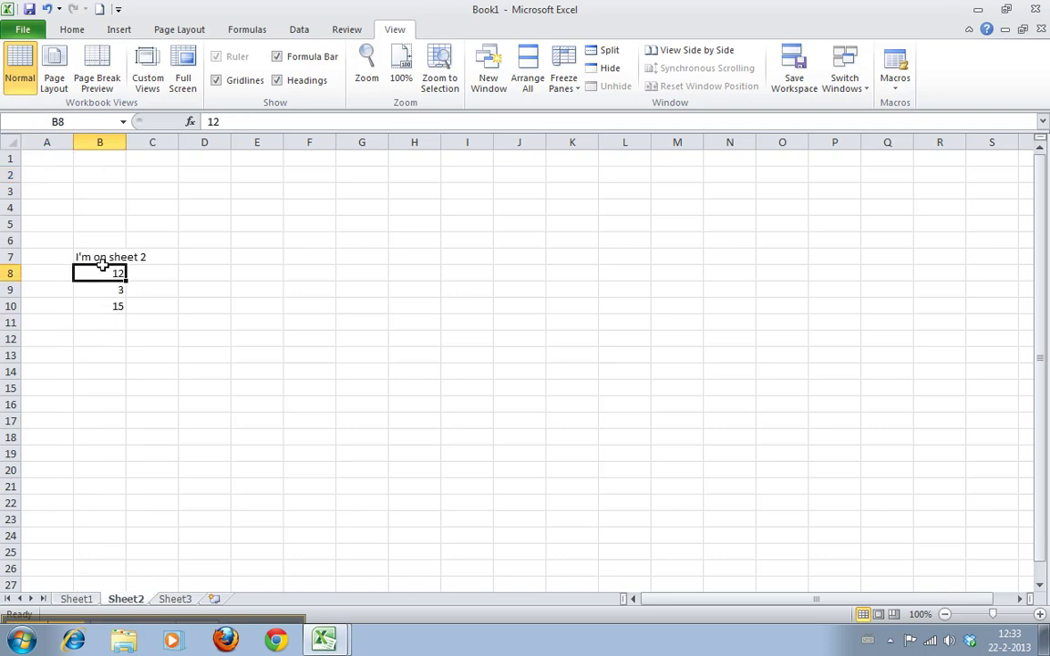
click(77, 600)
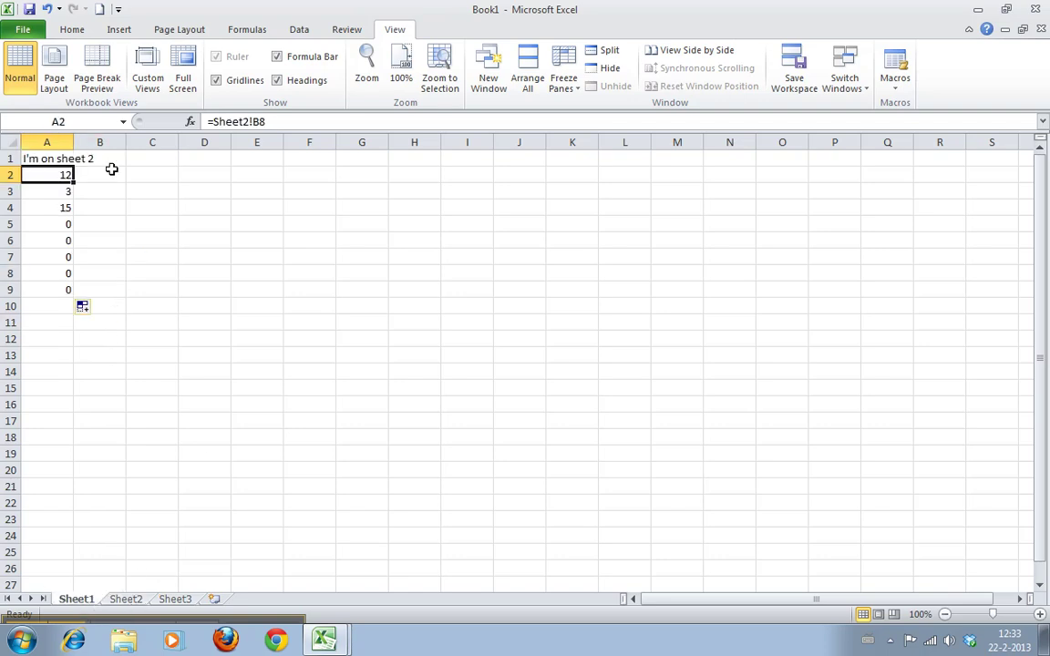
click(53, 189)
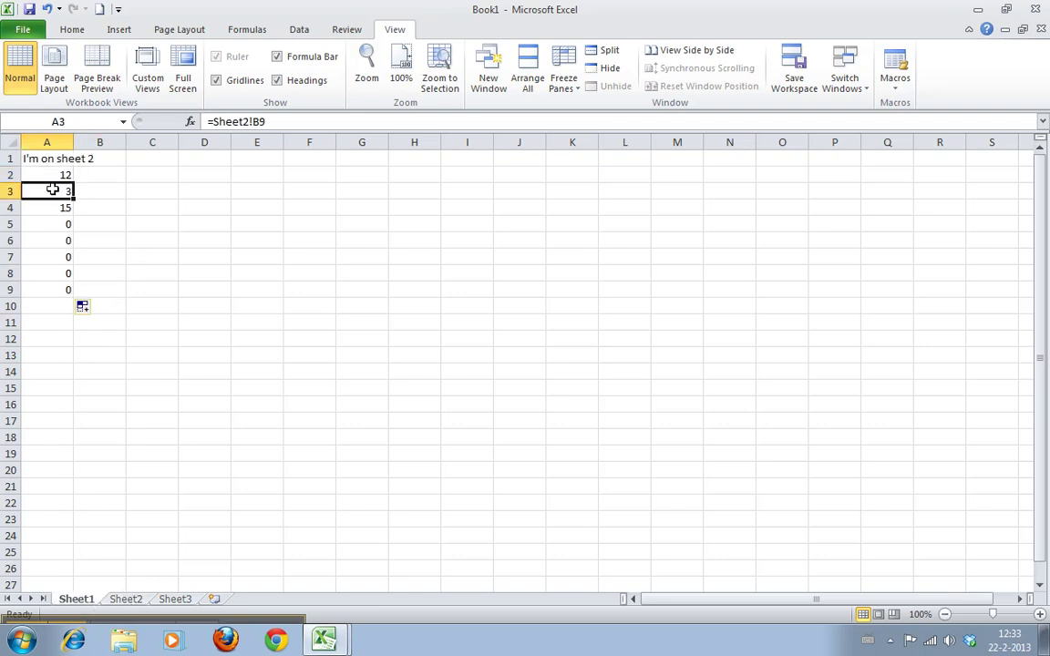
click(126, 600)
click(103, 288)
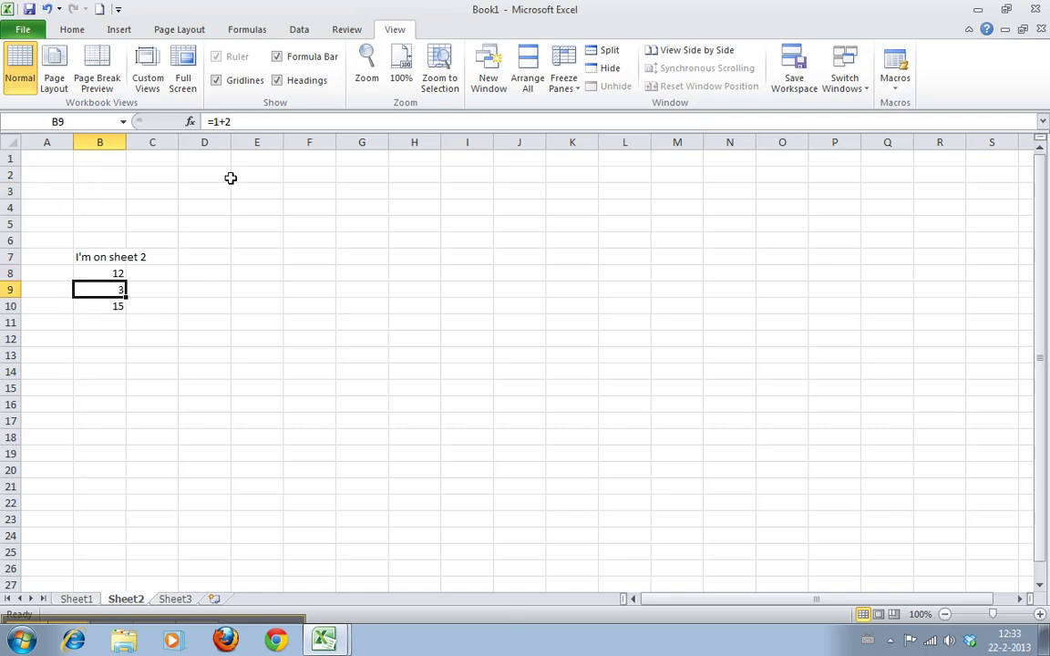
click(77, 600)
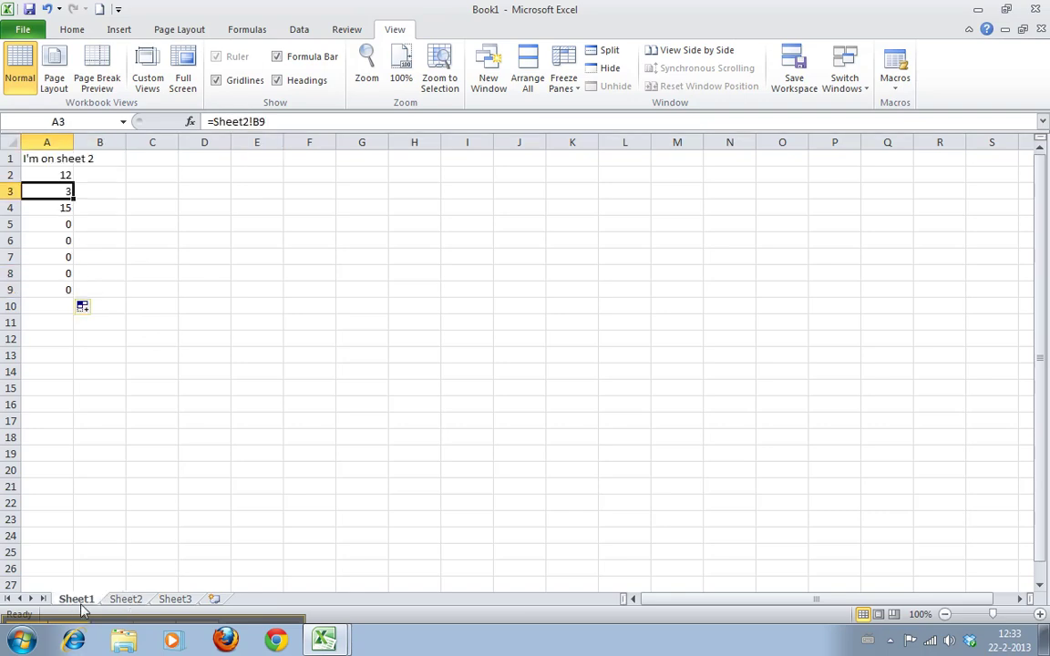
click(63, 208)
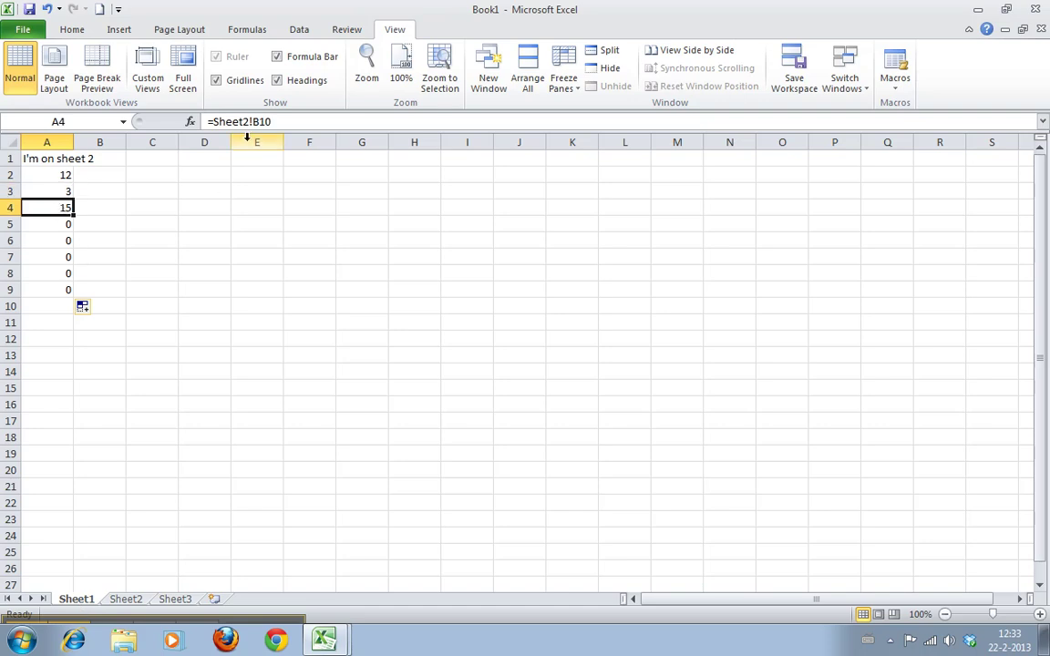
click(126, 599)
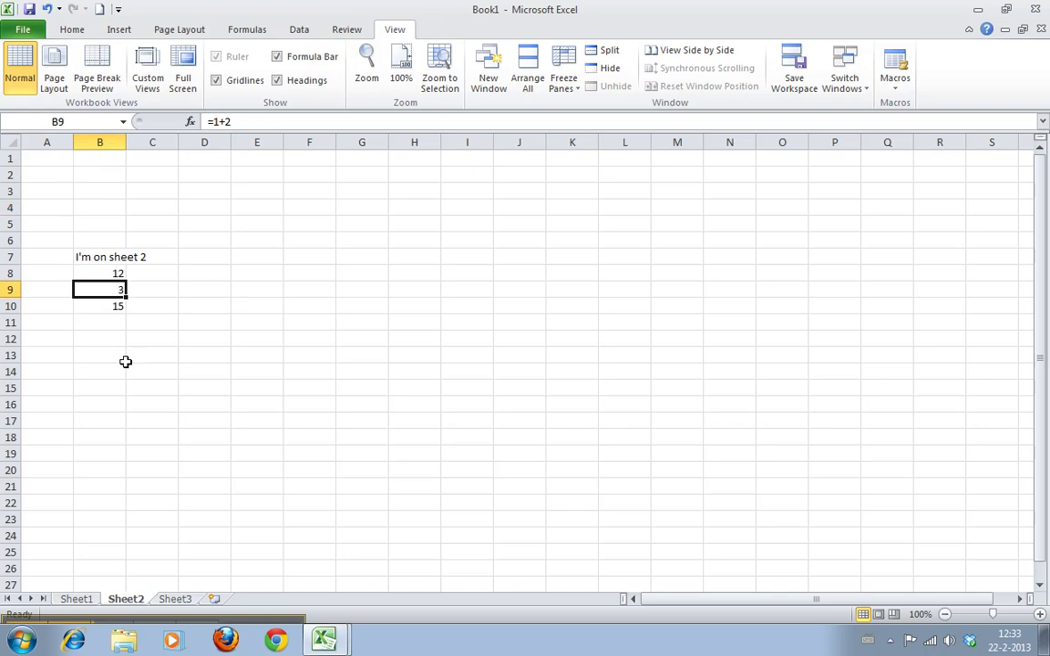
click(111, 306)
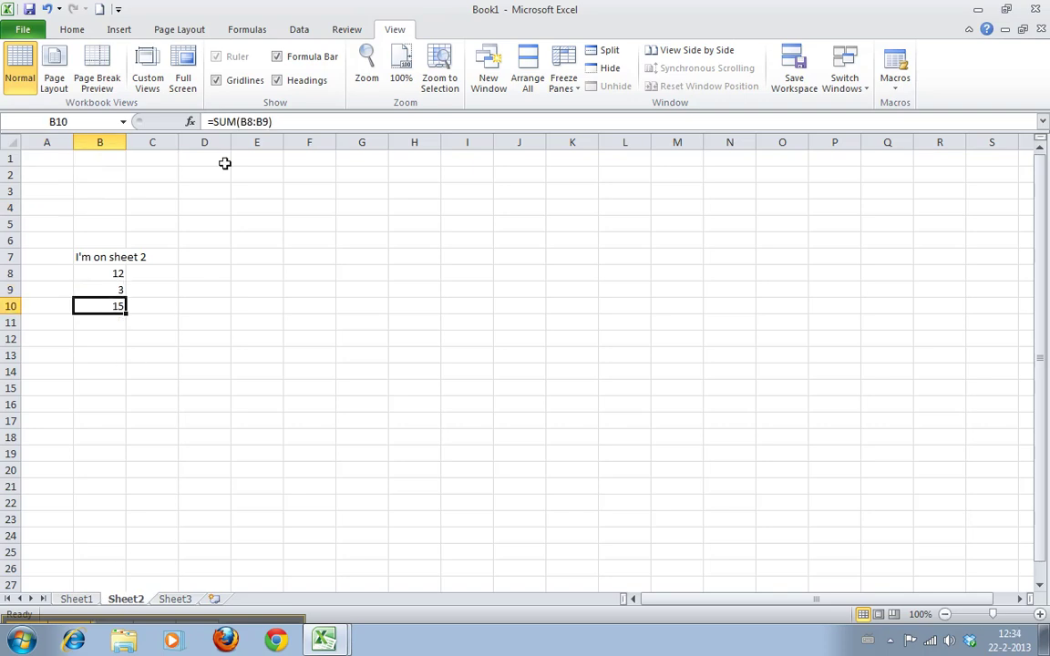
click(78, 600)
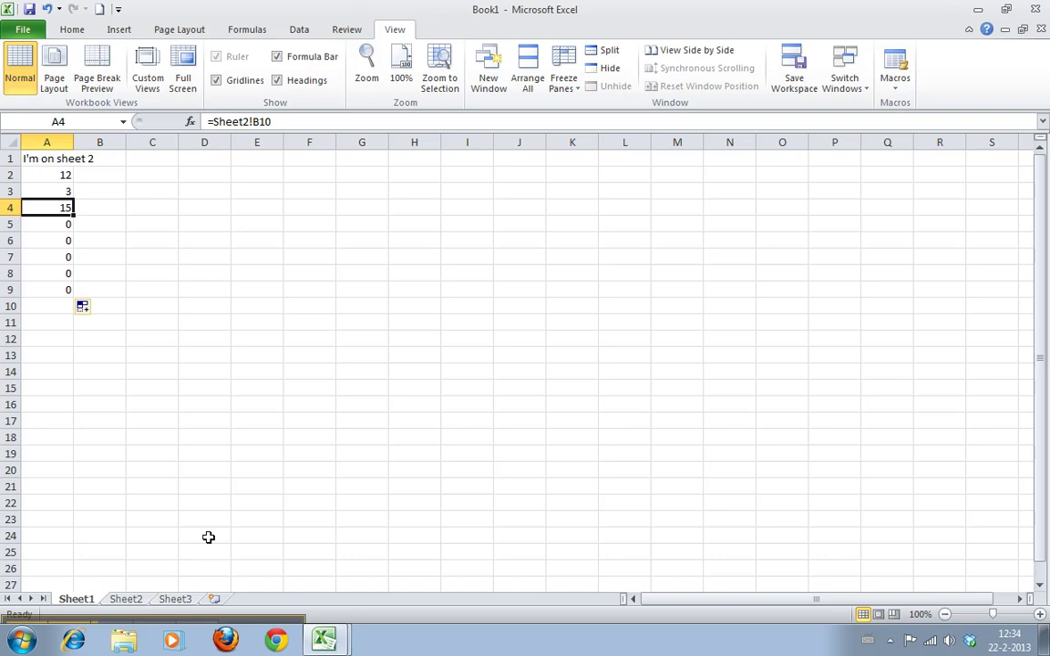
Examine the filled link formulas in the rows of column A below cell A4 on Sheet1.
key(Down)
key(Down)
key(Down)
key(Up)
key(Up)
key(Up)
key(Down)
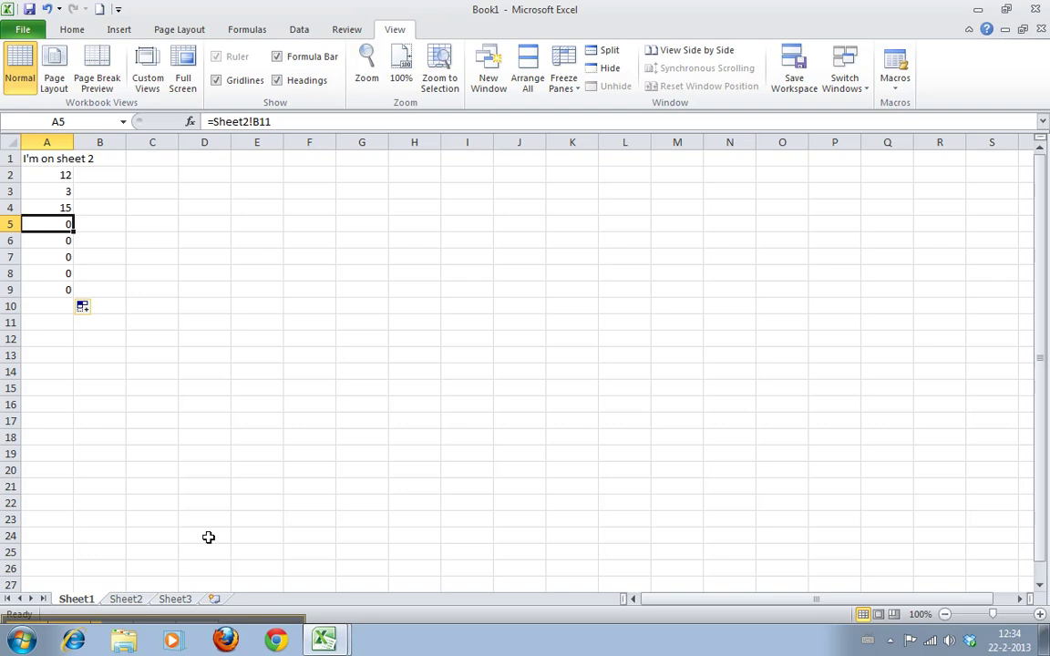
key(Down)
key(Down)
key(Down)
key(Down)
key(Up)
key(Up)
key(Up)
key(Up)
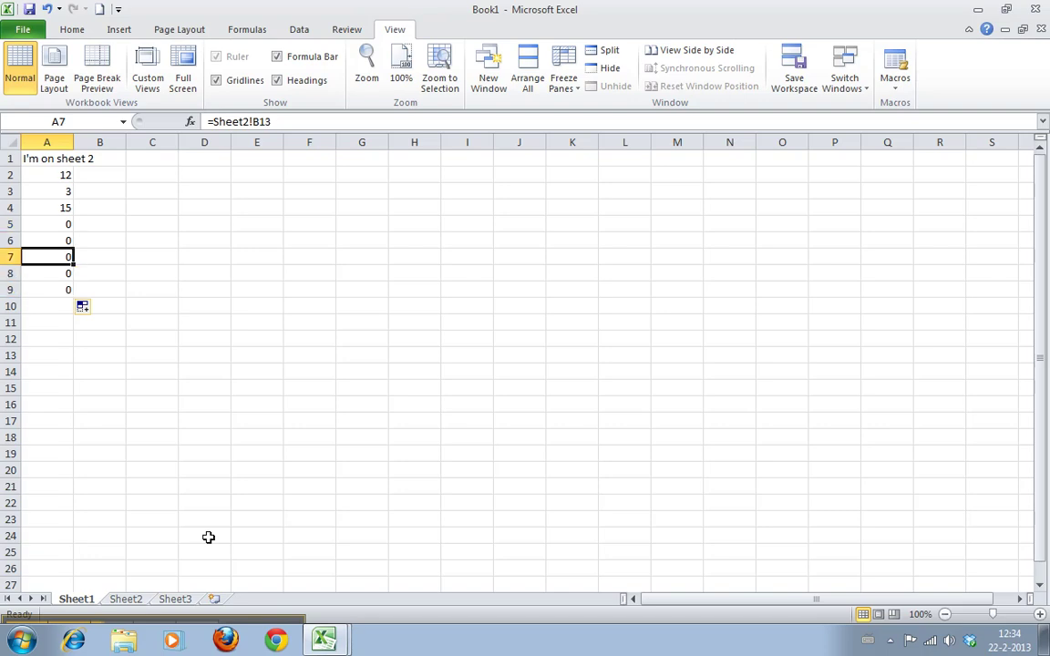
Start a formula in cell A11 of Sheet1 and switch to the open workbook 50 background image.
key(Down)
key(Down)
key(Down)
key(Down)
key(Down)
key(Down)
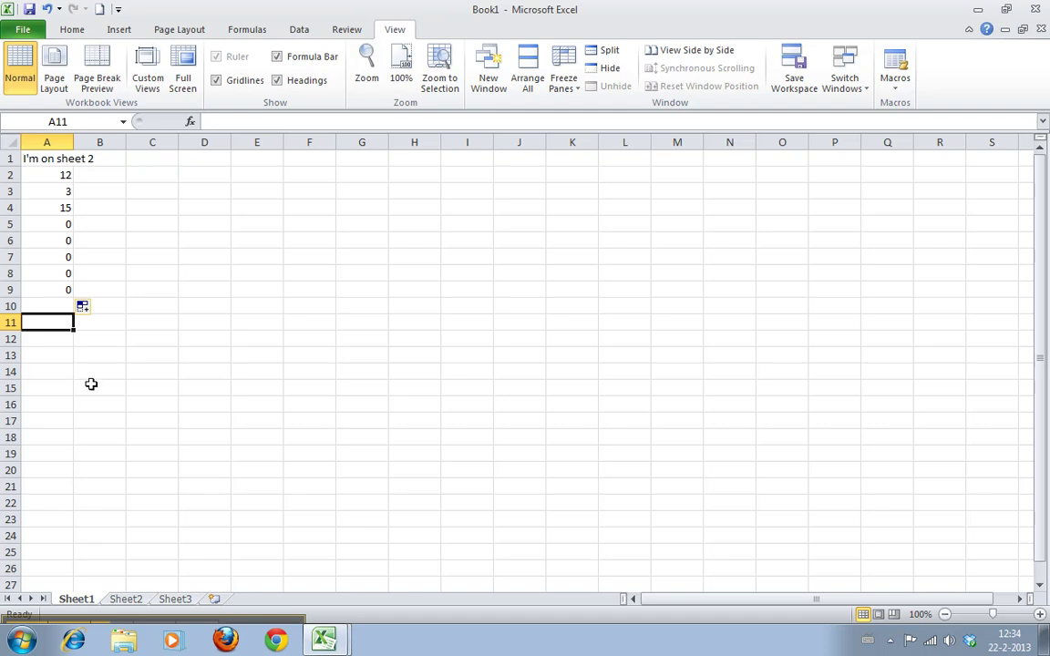
text(=)
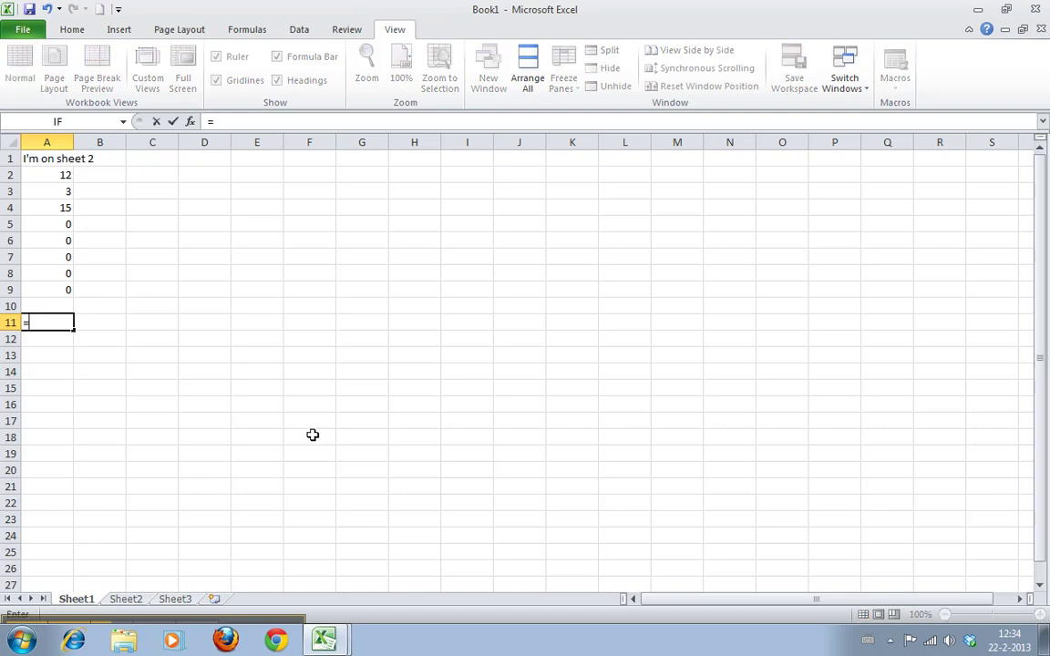
click(72, 29)
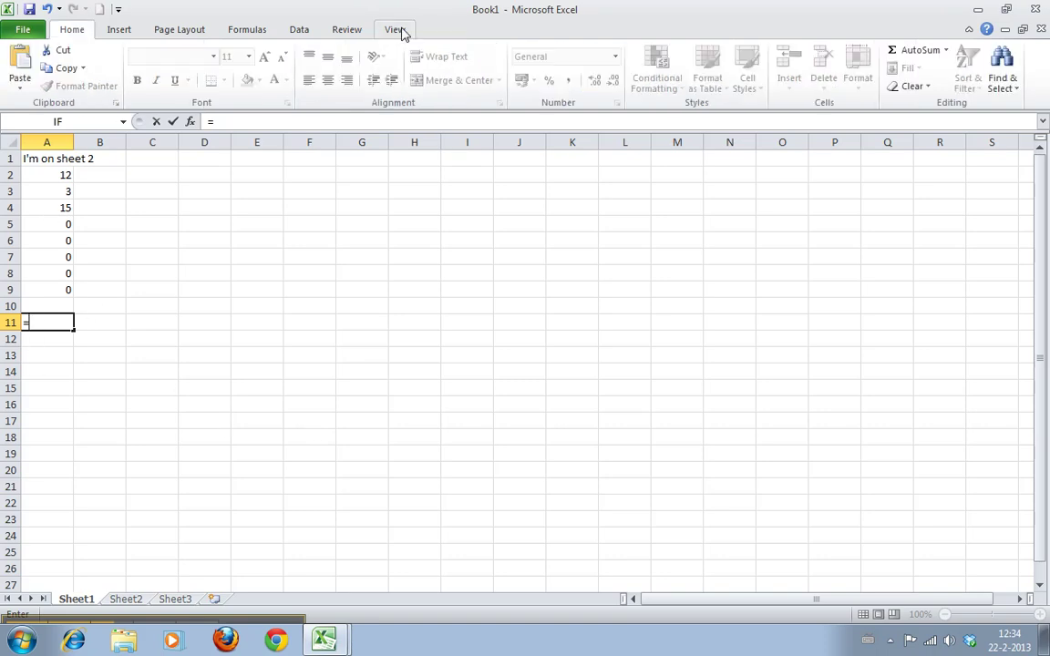
click(241, 29)
click(392, 30)
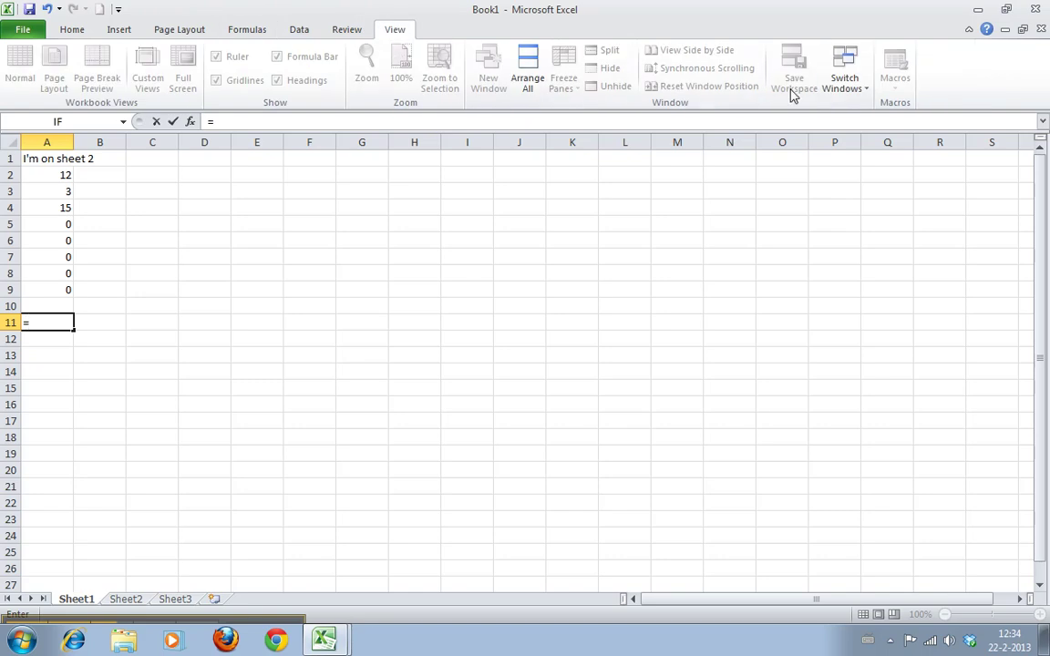
click(863, 85)
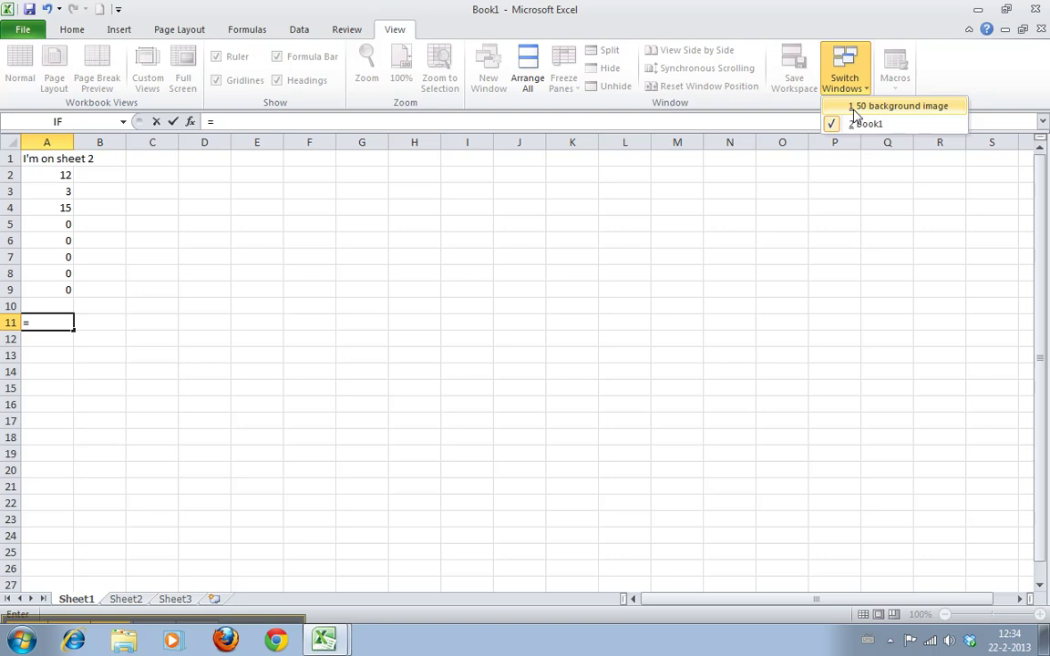
click(855, 109)
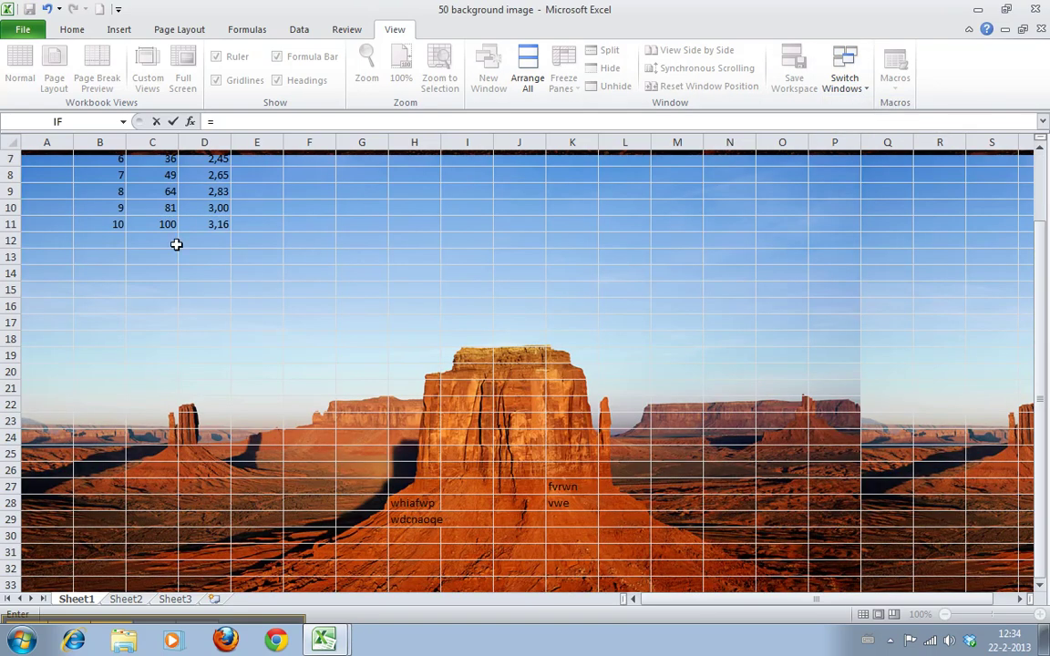
Complete the A11 formula with a reference to root cell D3 on Sheet1 of 50 background image, ='[50 background image.xlsx]Sheet1'!$D$3.
drag(176, 245, 151, 136)
click(145, 174)
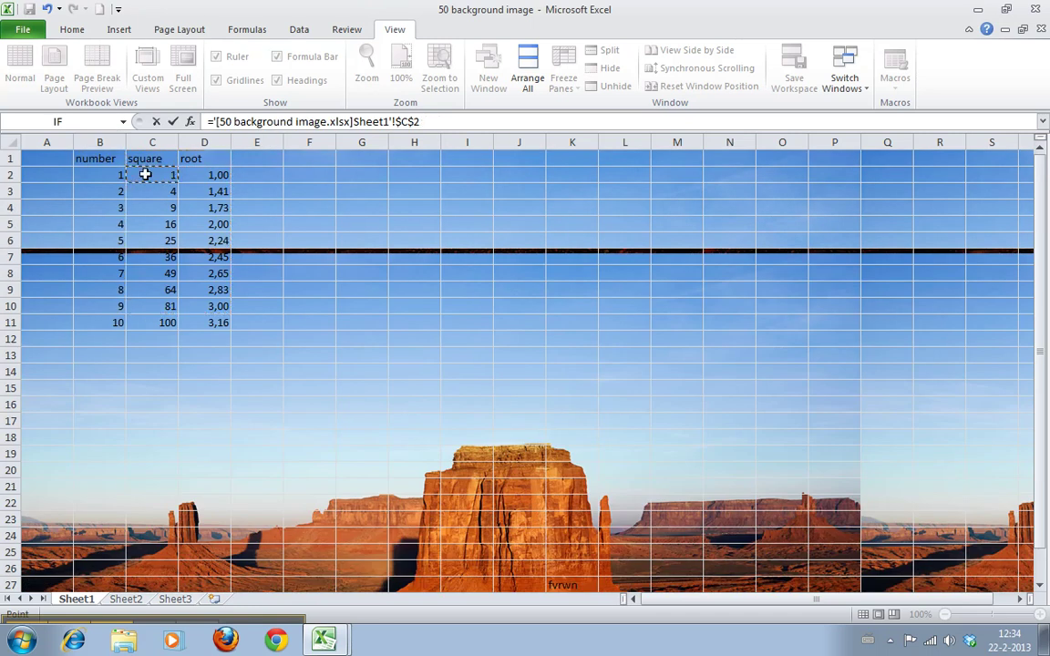
click(210, 190)
click(212, 122)
text(')
text(')
key(Return)
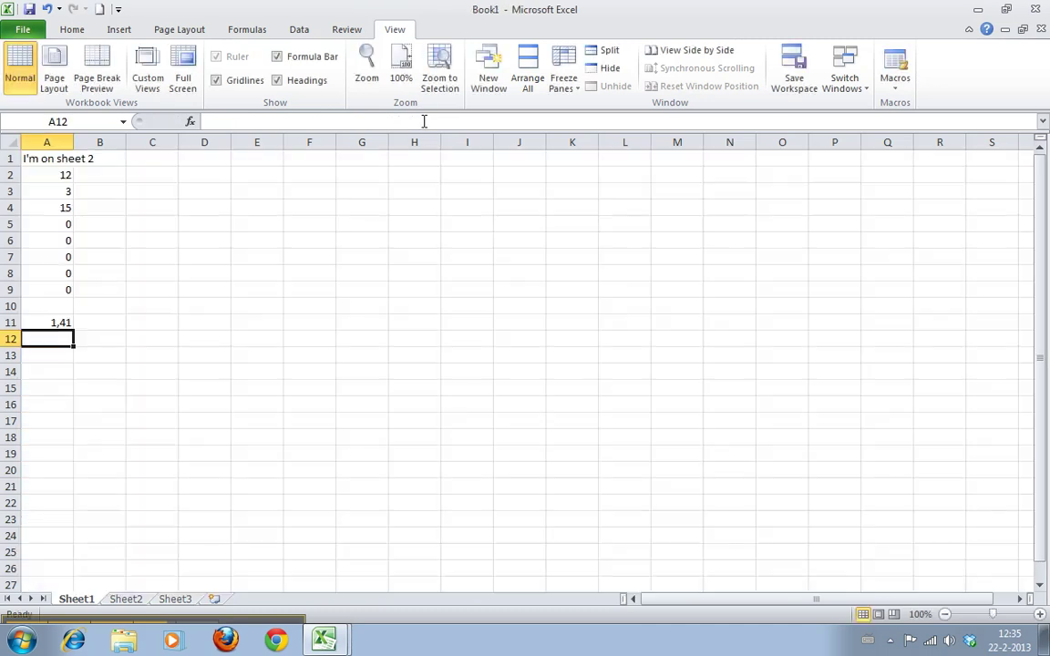
Compare the workbook reference formula in cell A11 with the sheet reference formula in cell A9.
key(Up)
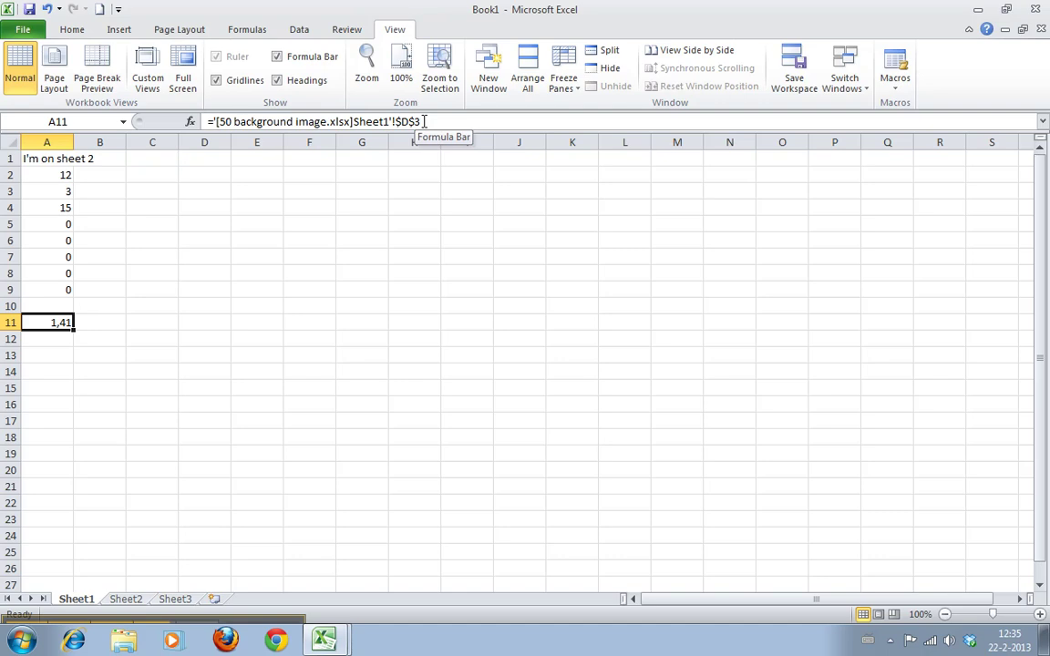
key(Up)
key(Up)
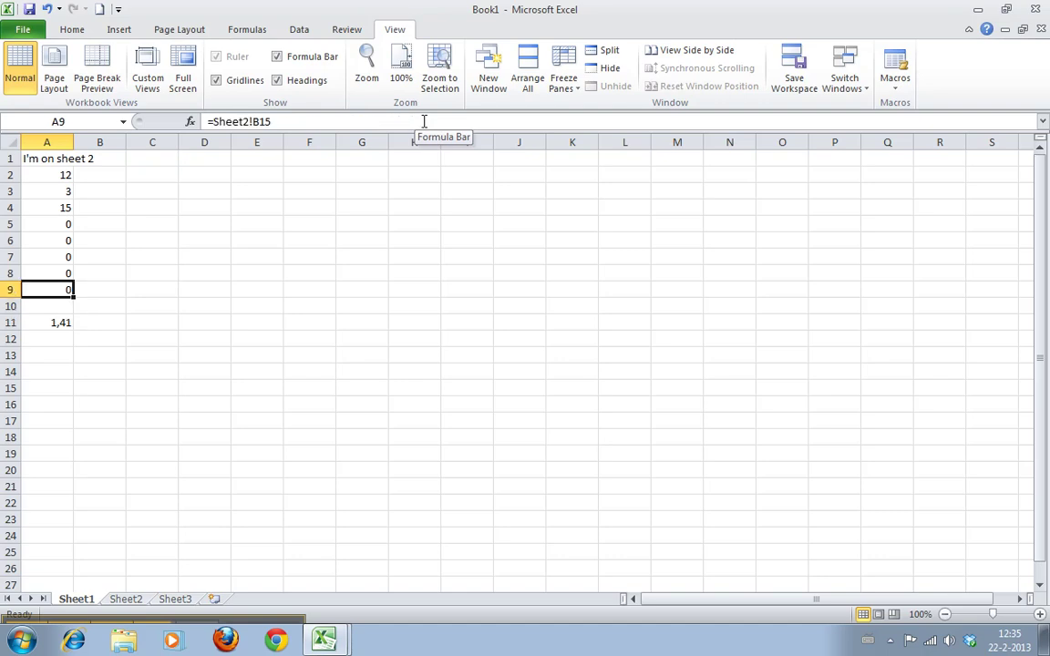
key(Down)
key(Down)
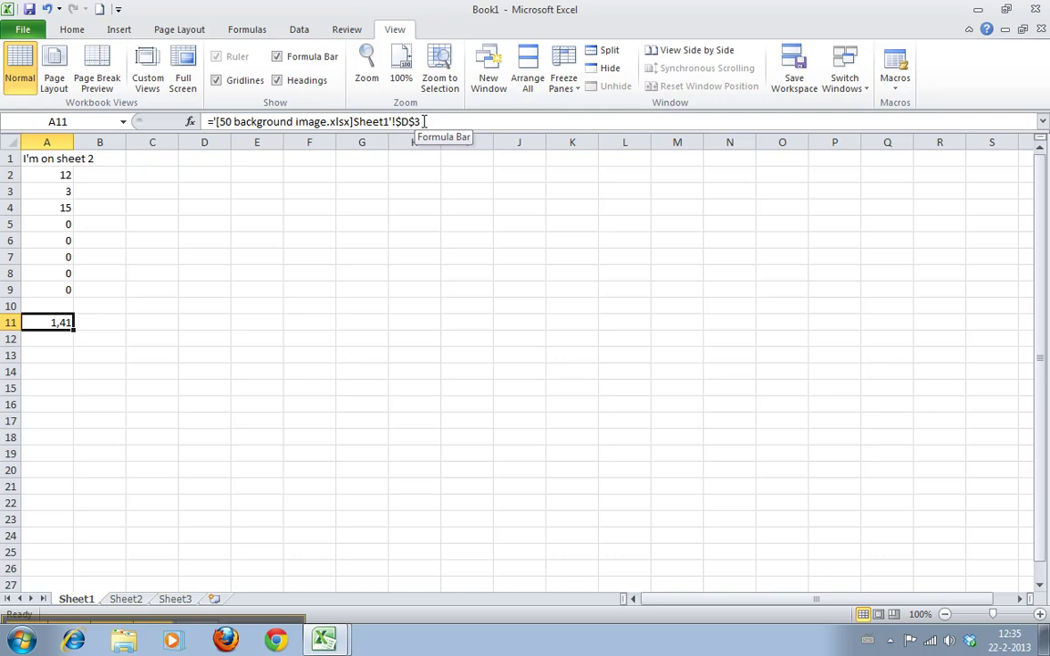
key(Down)
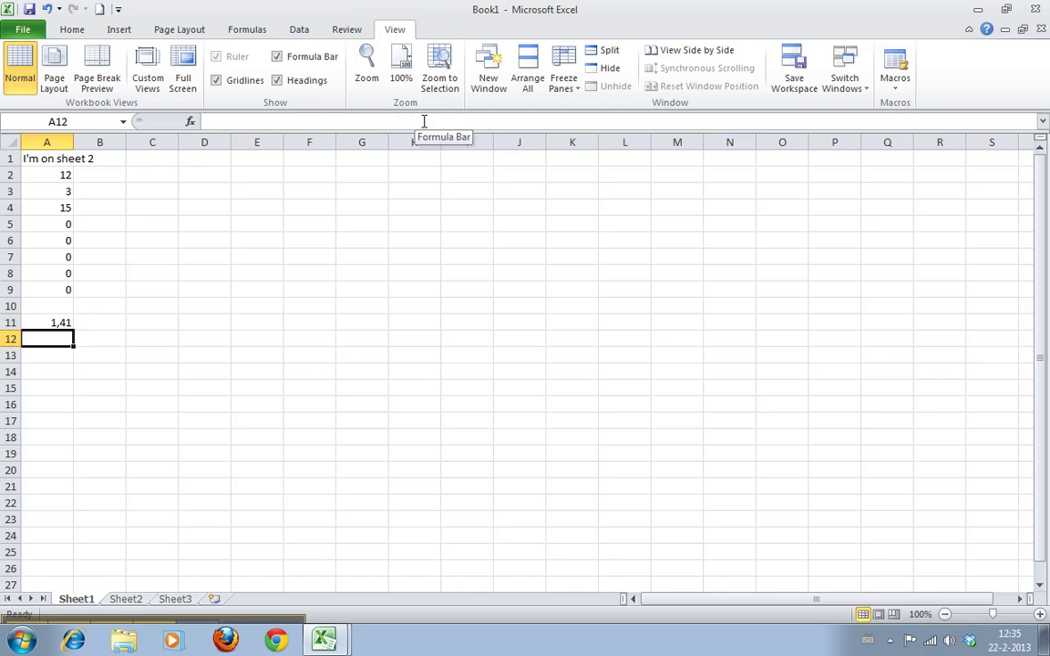
Copy the absolute workbook reference from cell A11 into cell A12.
key(Up)
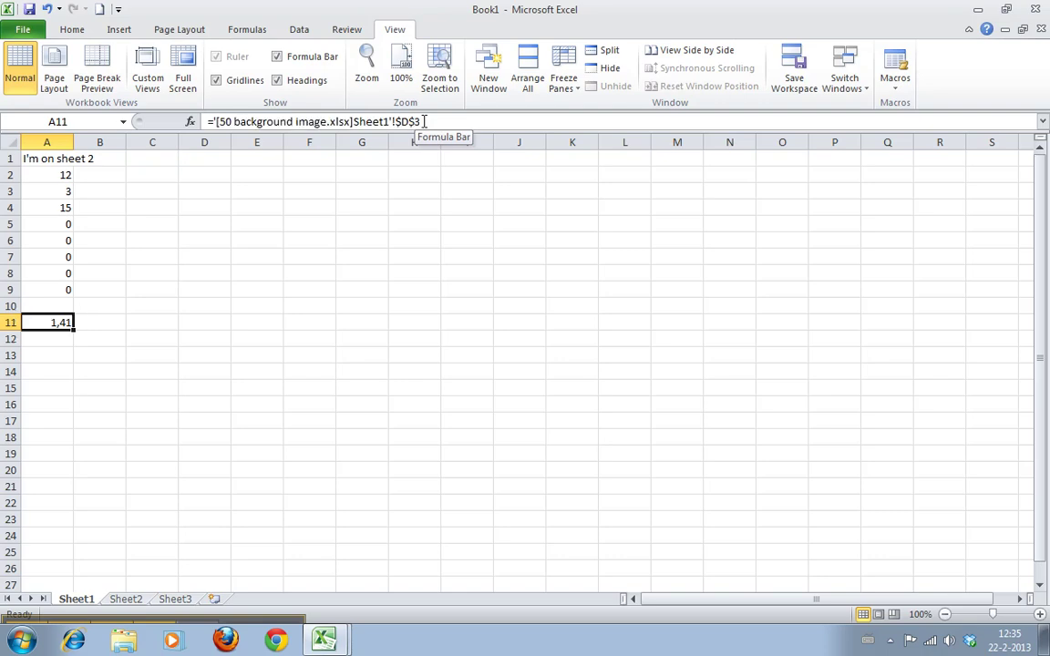
key(ctrl+c)
key(Down)
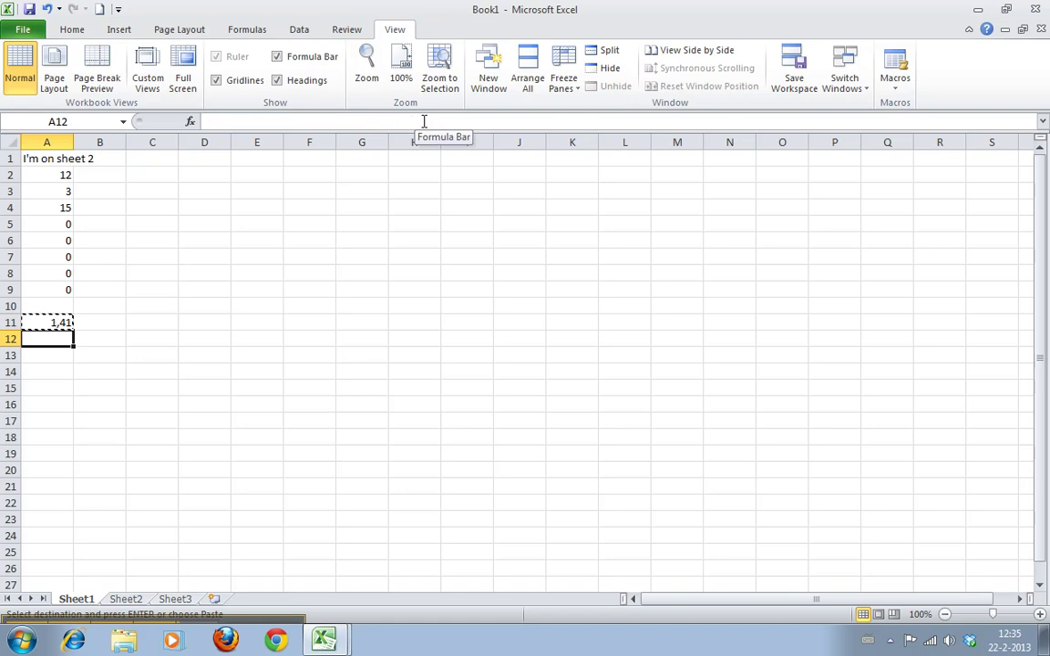
key(ctrl+v)
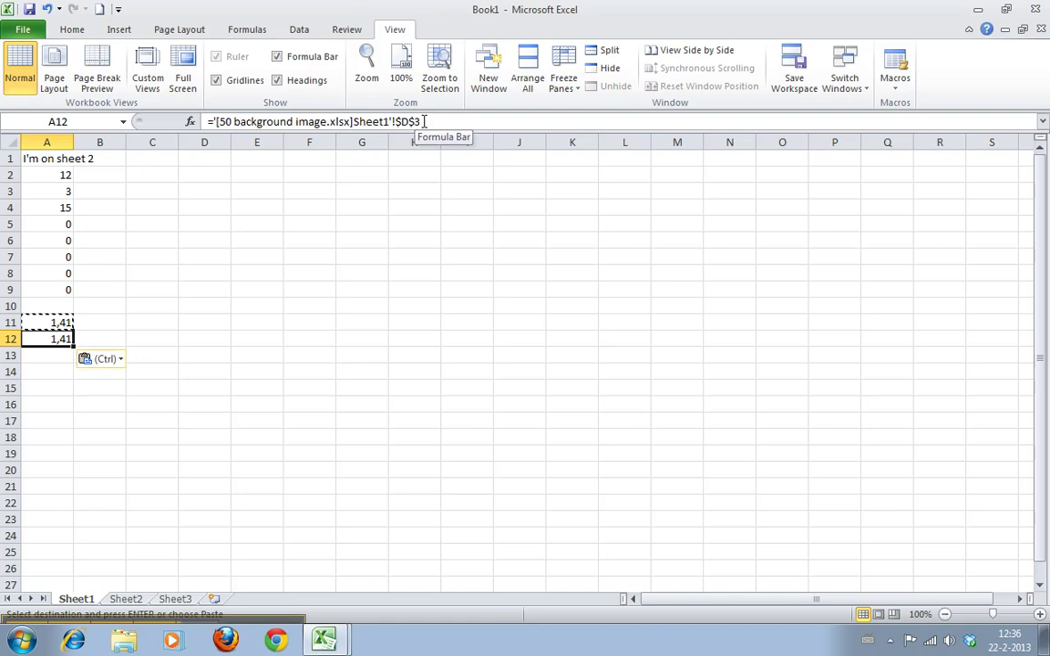
Make the reference in cell A11 relative by removing both dollar signs, giving ='[50 background image.xlsx]Sheet1'!D3.
key(Up)
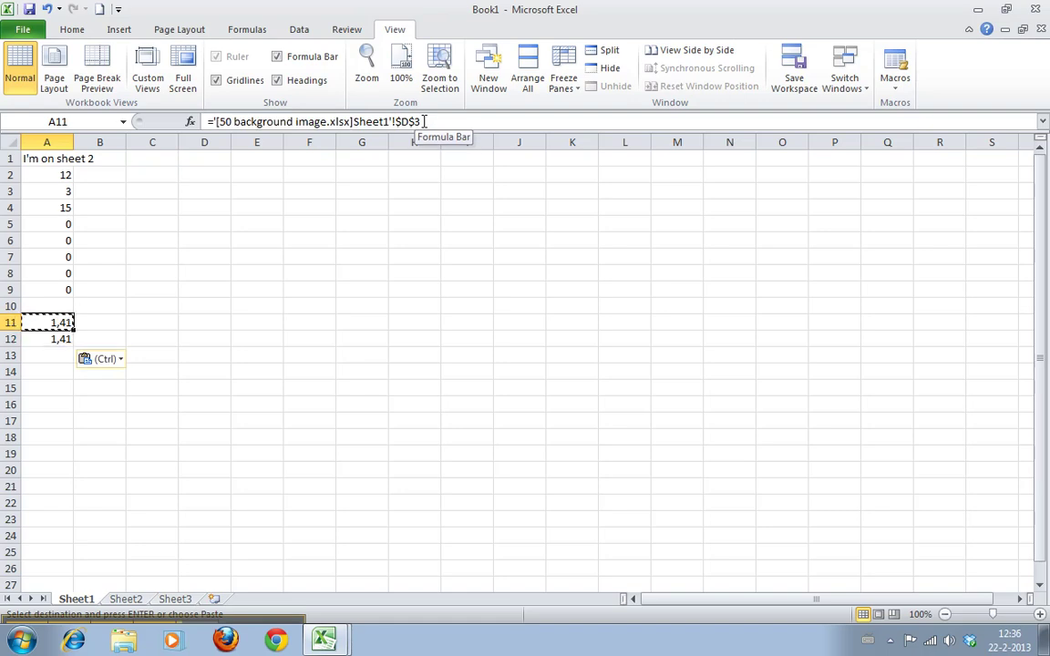
click(464, 117)
key(Left)
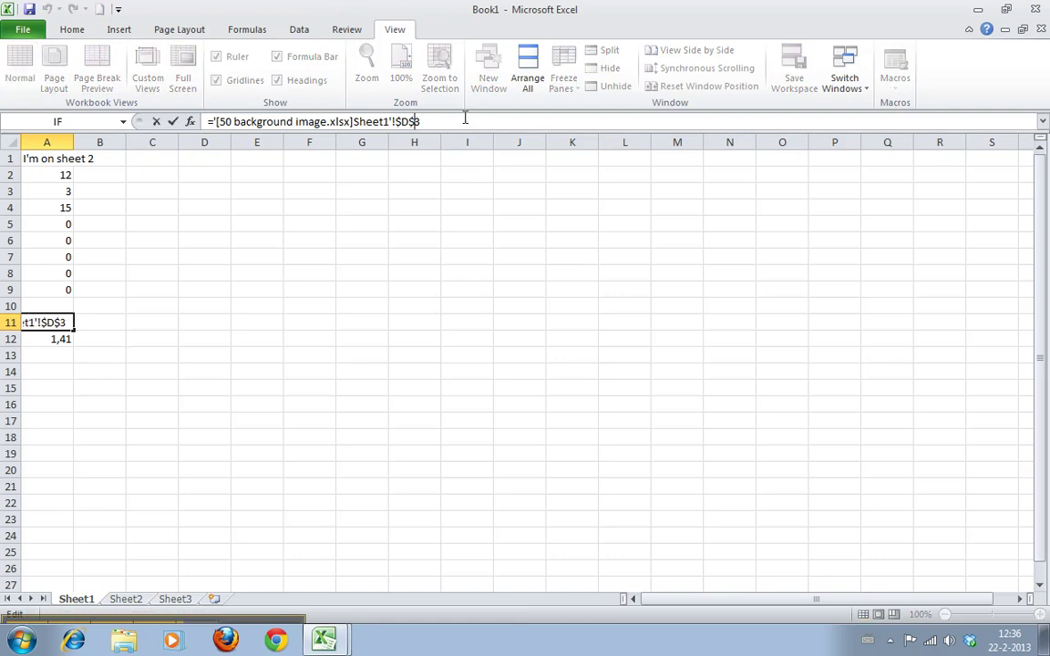
key(BackSpace)
key(Left)
key(BackSpace)
key(Return)
key(Up)
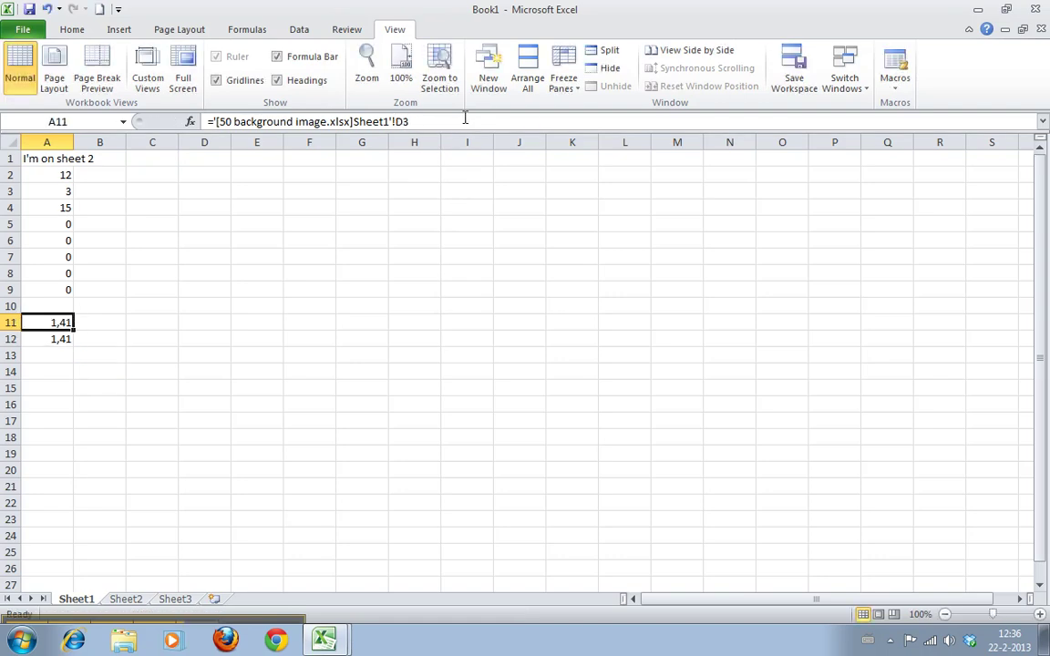
Copy the relative workbook reference from cell A11 into cell A12 and check both formulas.
key(ctrl+c)
key(Down)
key(ctrl+v)
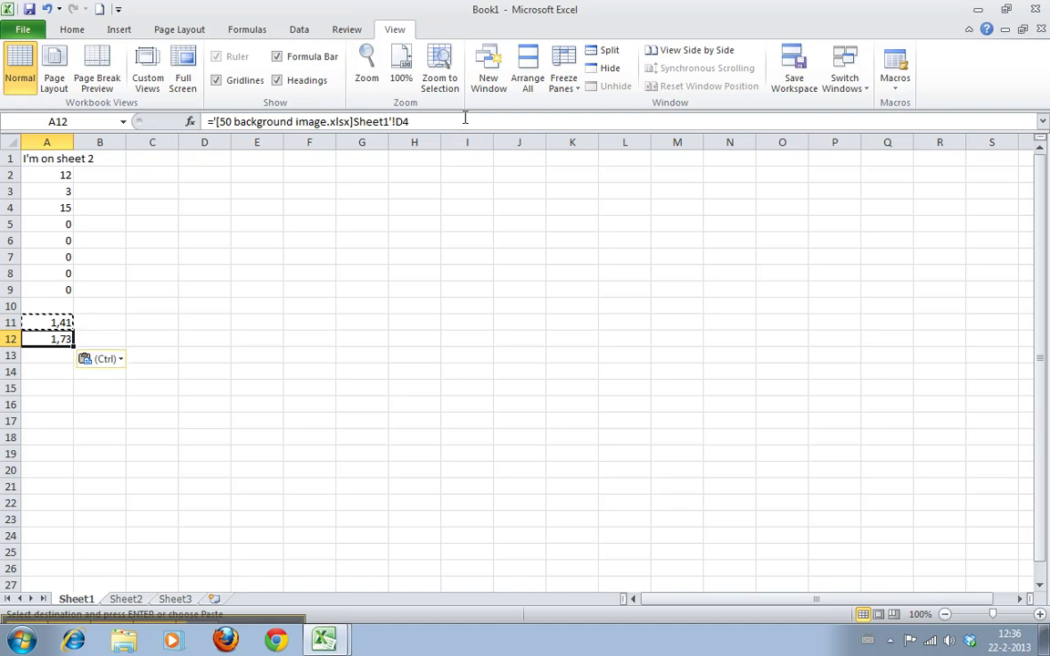
key(Down)
key(Up)
key(Up)
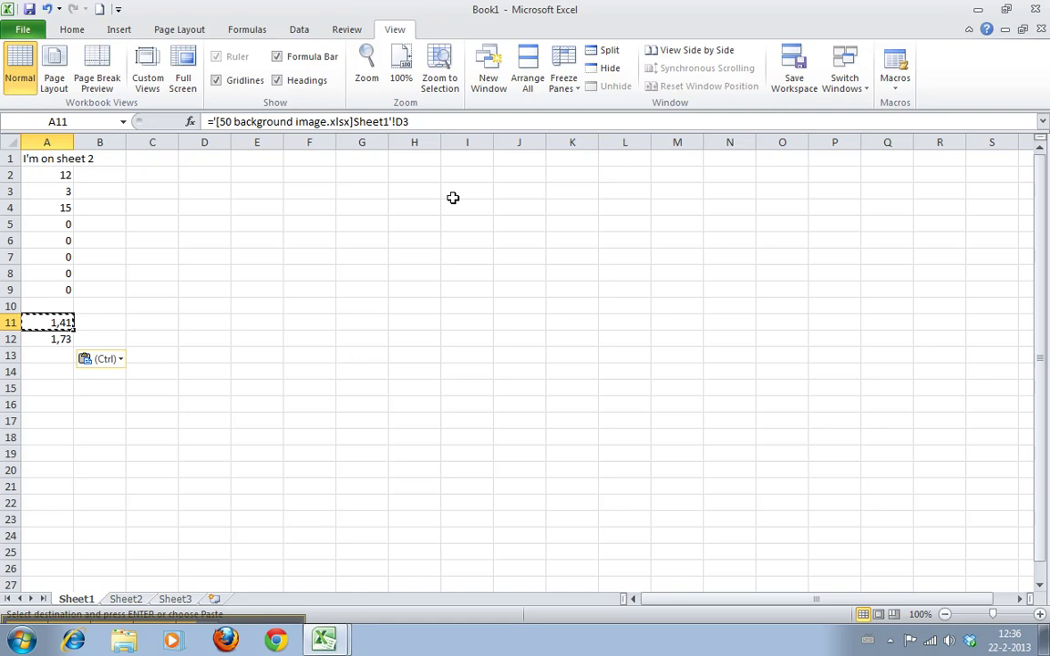
key(Escape)
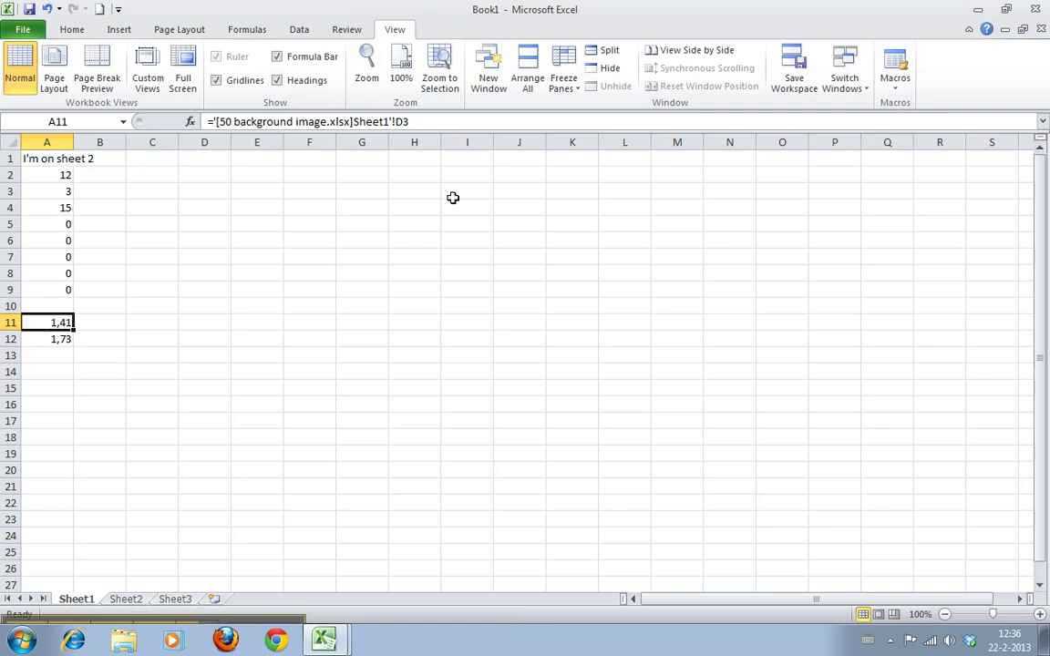